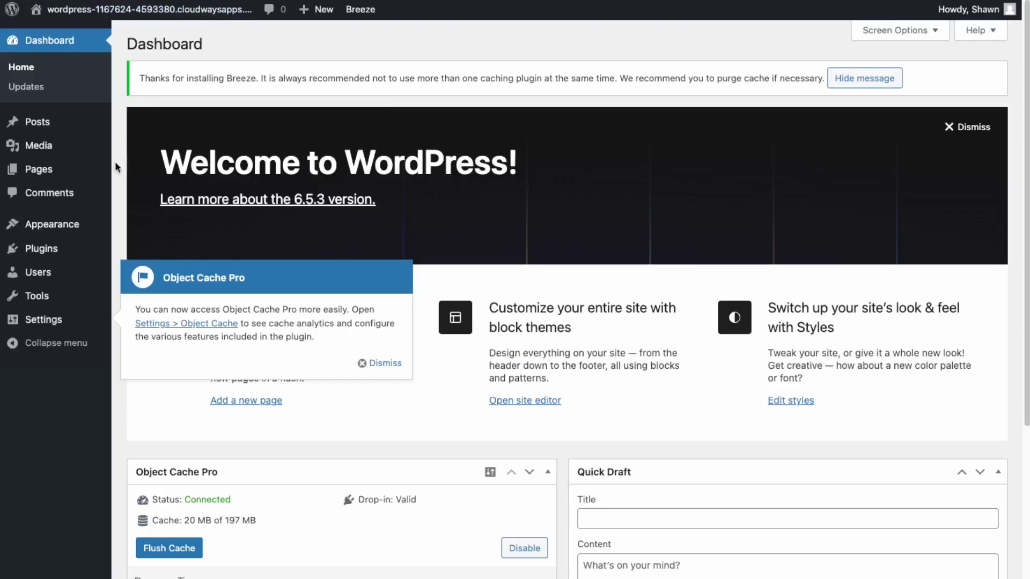
Step: Search the theme directory for "real estate" and install and activate the Real Estate Elementor theme
{"action": "left_click", "coordinate": [374, 369]}
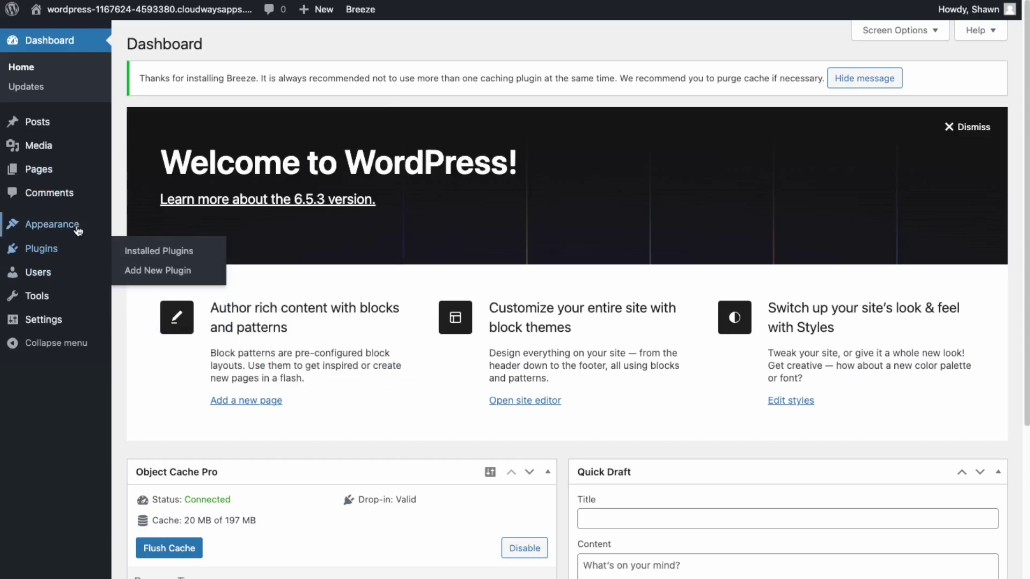
{"action": "mouse_move", "coordinate": [78, 230]}
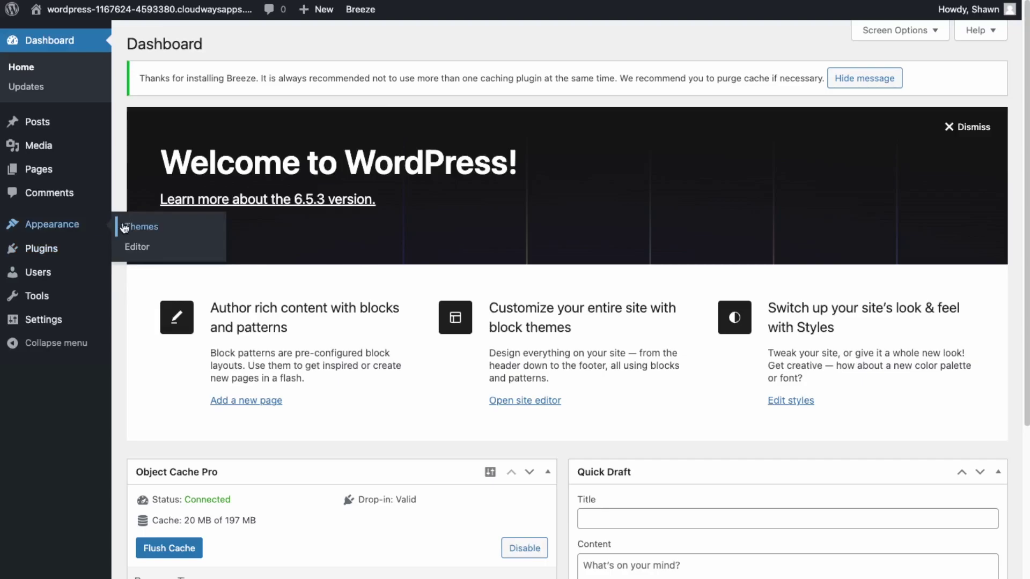
{"action": "left_click", "coordinate": [124, 228]}
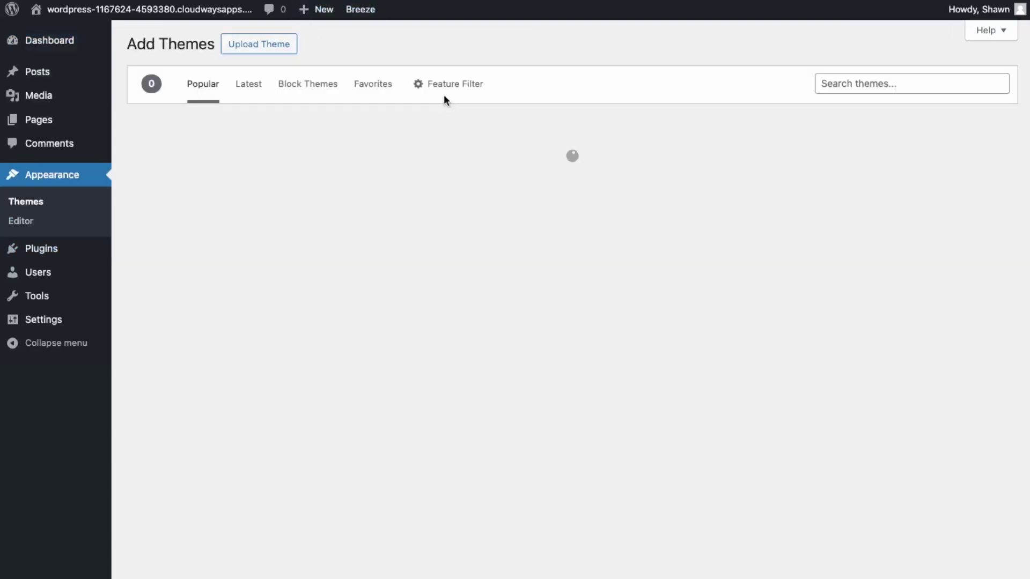
{"action": "left_click", "coordinate": [843, 83]}
{"action": "type", "text": "real estate"}
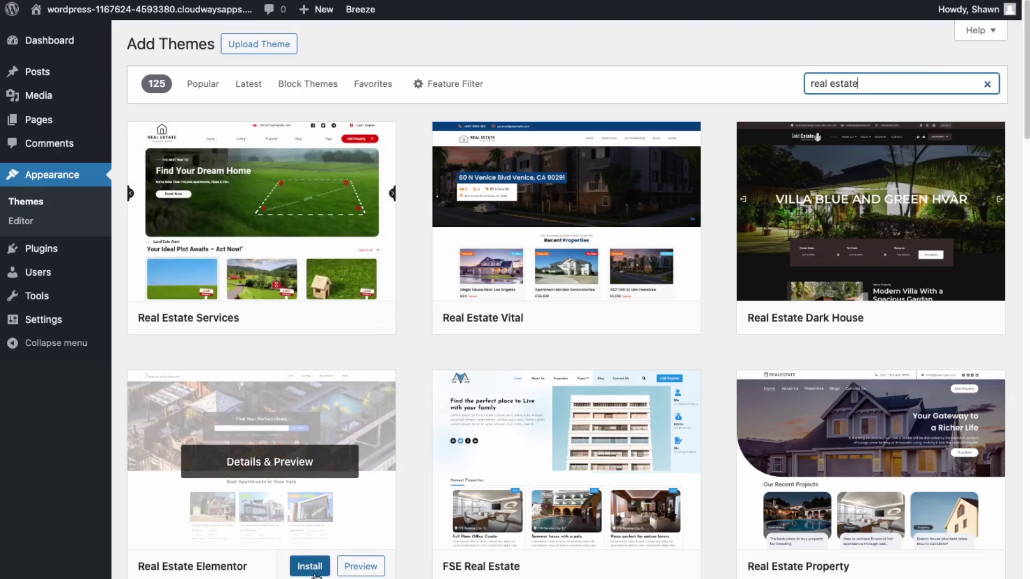
{"action": "left_click", "coordinate": [310, 568]}
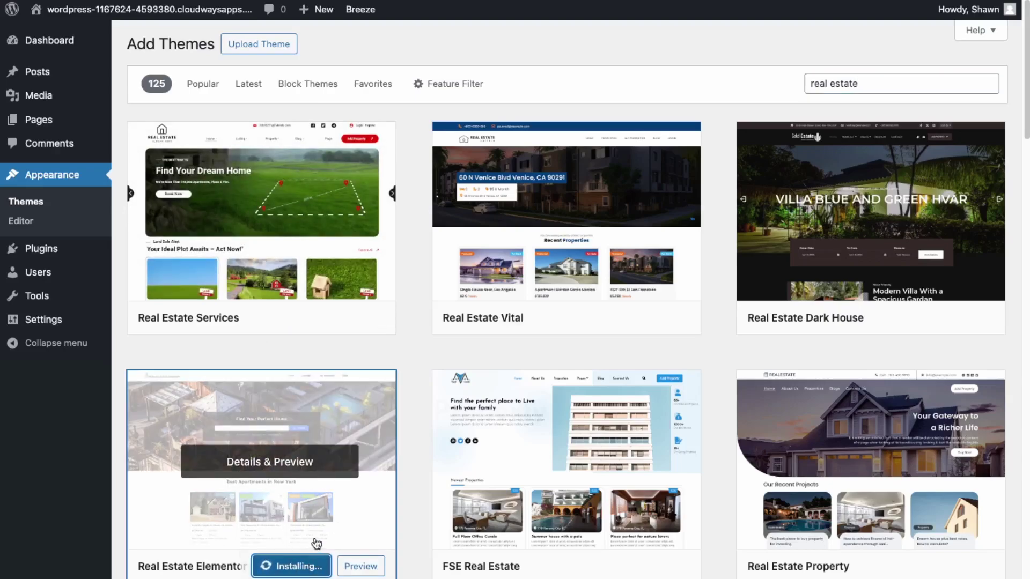
{"action": "left_click", "coordinate": [306, 573]}
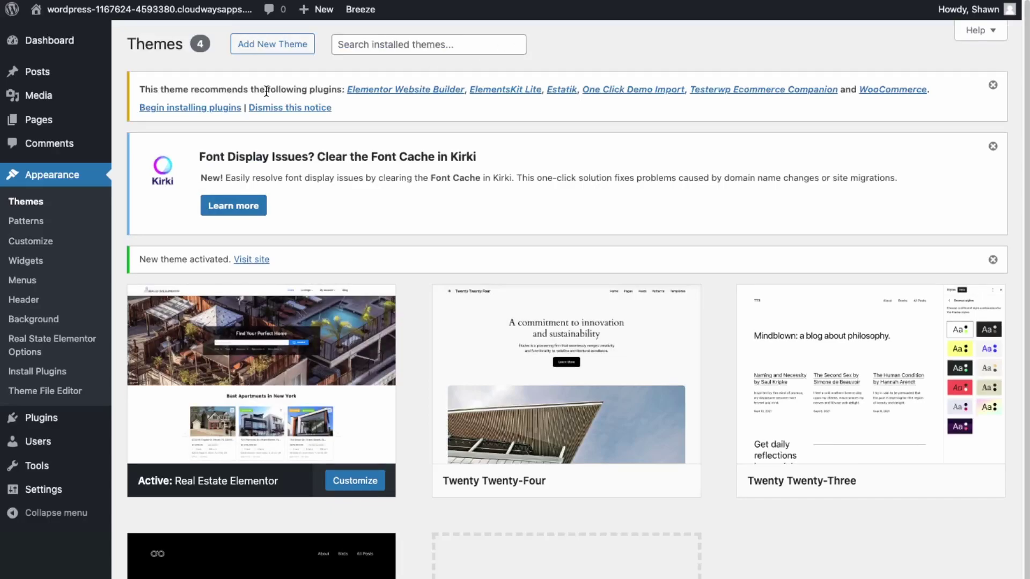
Step: Bulk install all the plugins recommended by the theme, from Elementor Website Builder to WooCommerce
{"action": "left_click", "coordinate": [176, 109]}
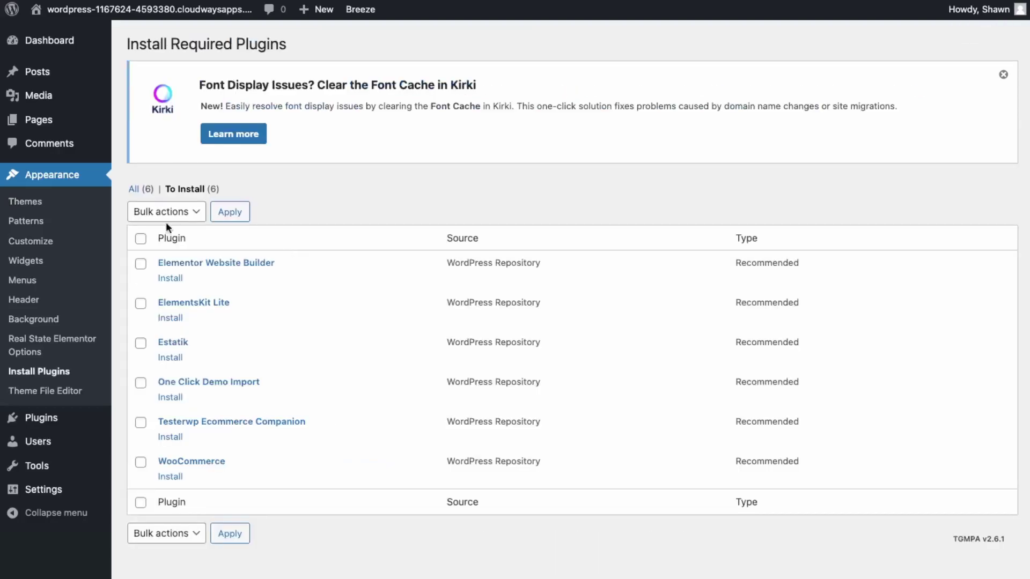
{"action": "left_click", "coordinate": [140, 238]}
{"action": "left_click", "coordinate": [166, 211]}
{"action": "left_click", "coordinate": [161, 224]}
{"action": "left_click", "coordinate": [240, 214]}
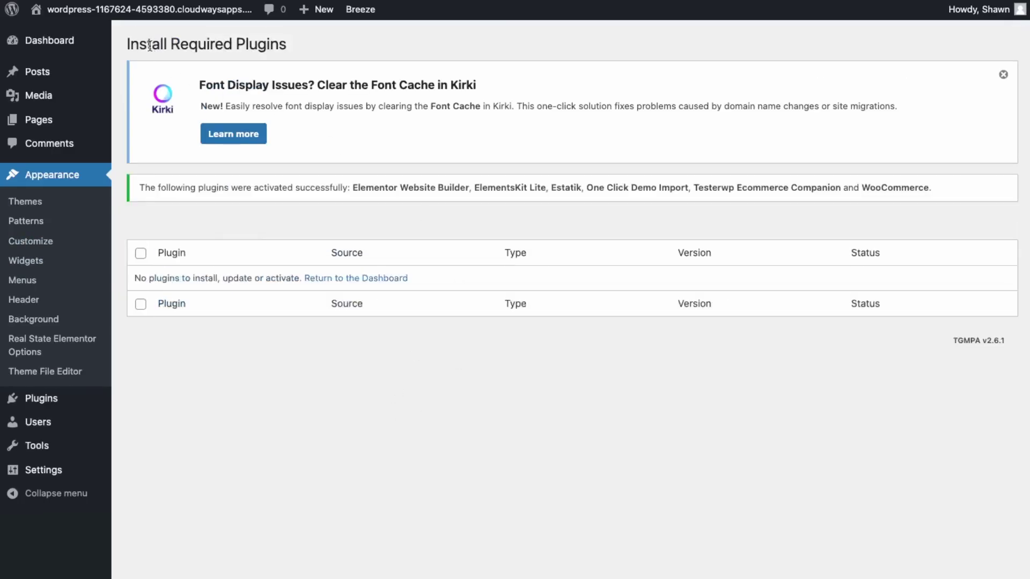
Step: View the site's front page with the new theme and return to the admin dashboard
{"action": "mouse_move", "coordinate": [62, 32]}
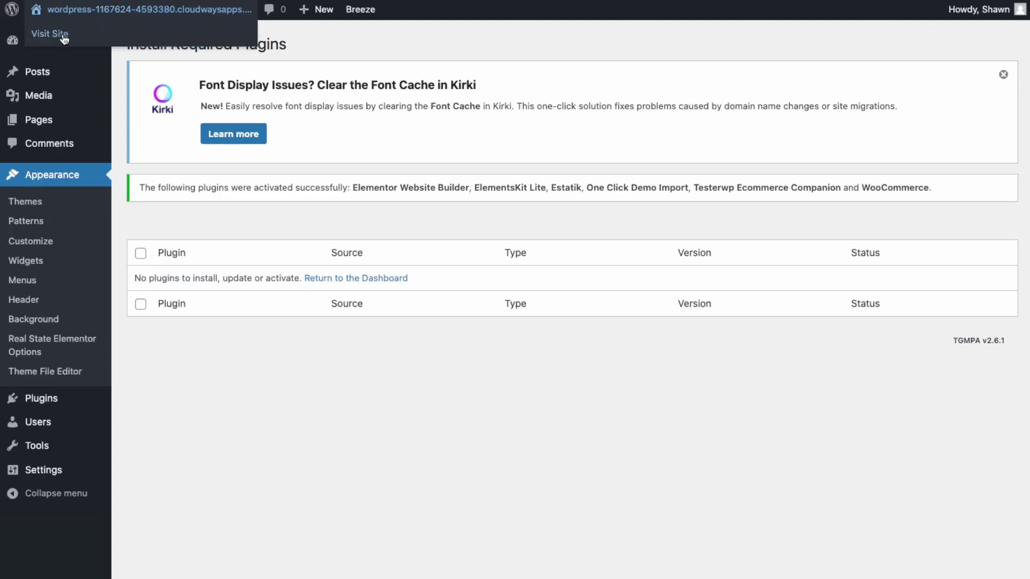
{"action": "left_click", "coordinate": [64, 35]}
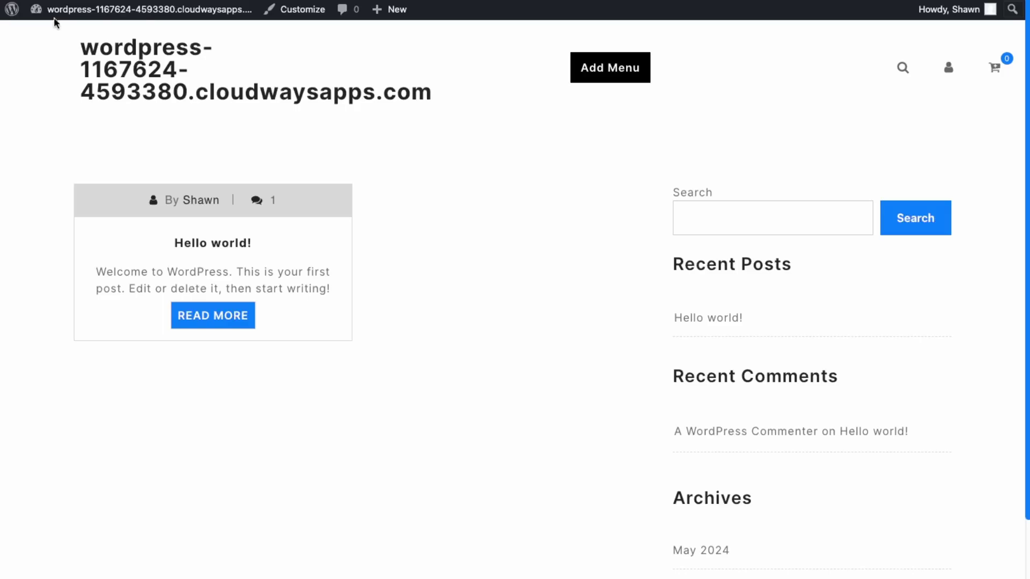
{"action": "mouse_move", "coordinate": [144, 13]}
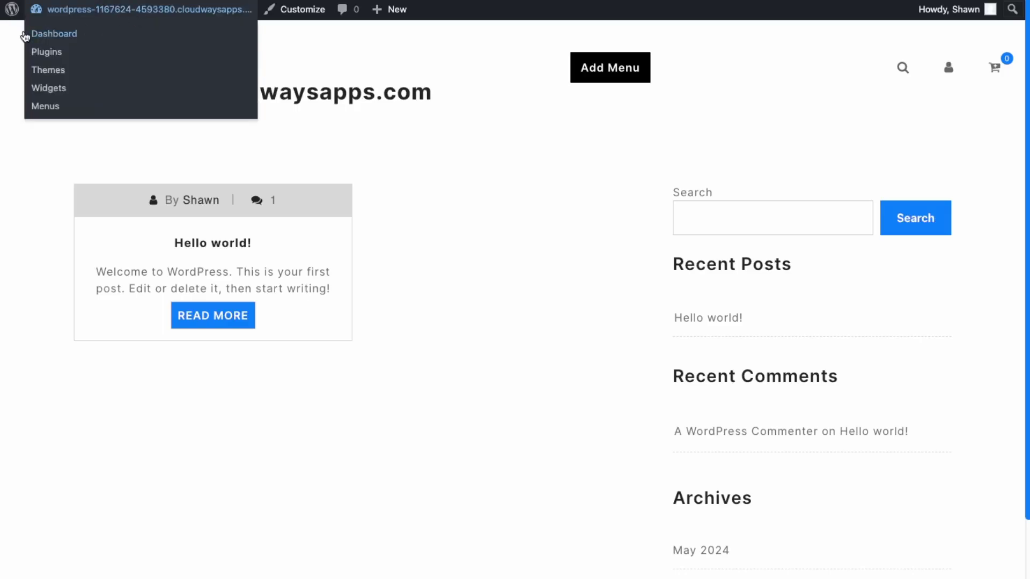
{"action": "left_click", "coordinate": [25, 36]}
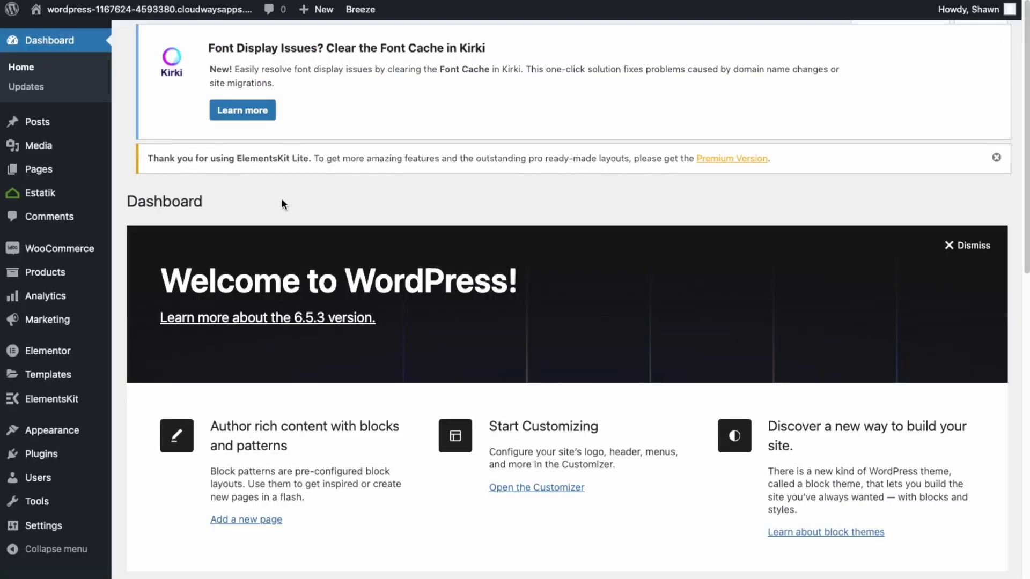
Step: Import the Real Estate Elementor demo data and view the site's home page with the imported content
{"action": "mouse_move", "coordinate": [56, 409]}
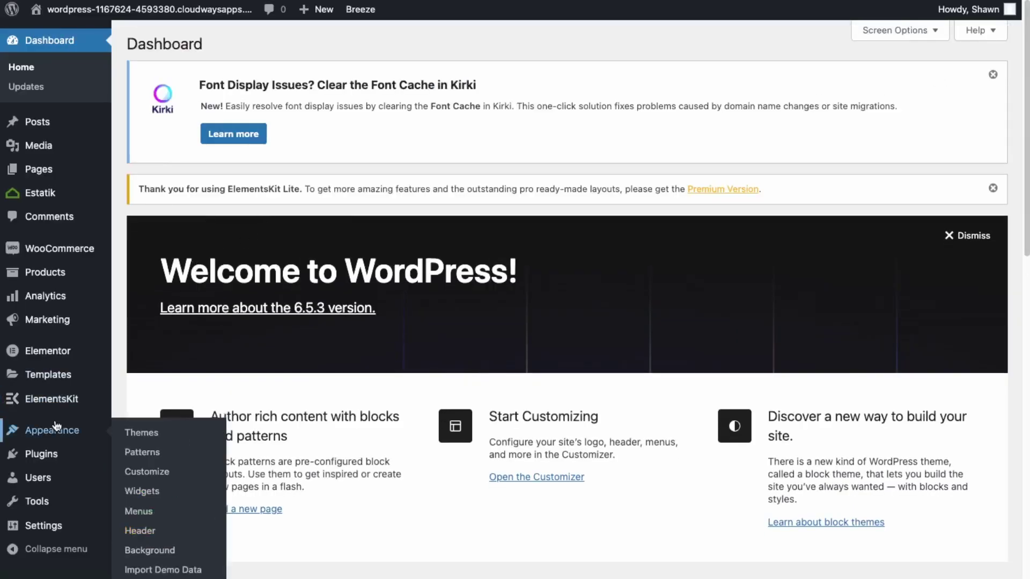
{"action": "left_click", "coordinate": [164, 569]}
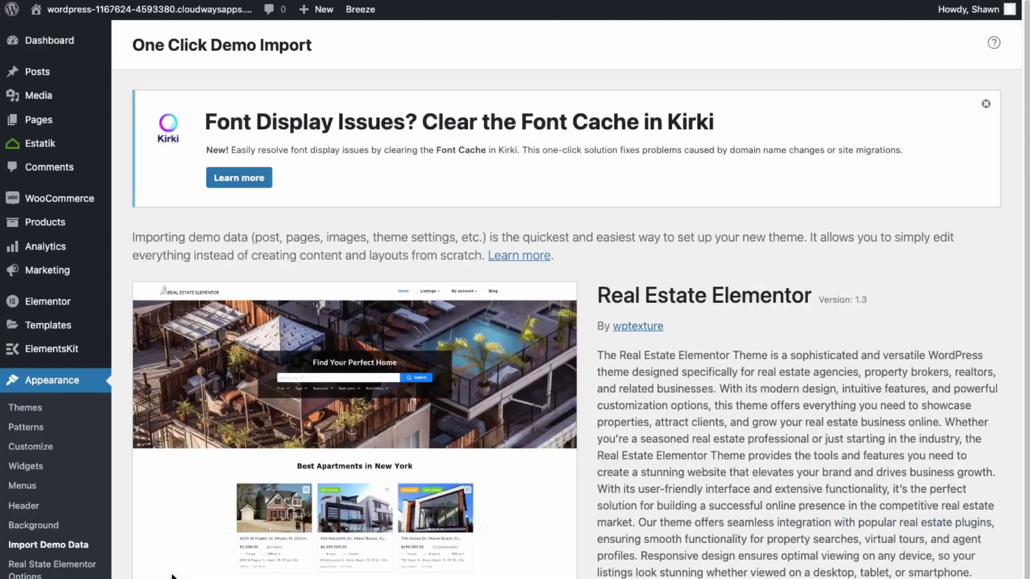
{"action": "scroll", "coordinate": [394, 375], "scroll_direction": "down", "scroll_amount": 3}
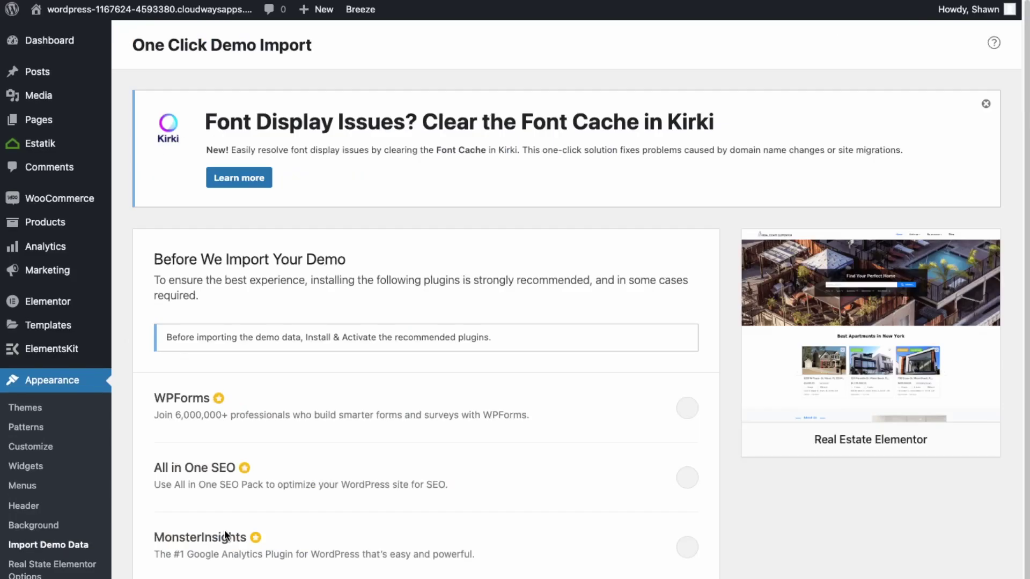
{"action": "scroll", "coordinate": [224, 530], "scroll_direction": "down", "scroll_amount": 2}
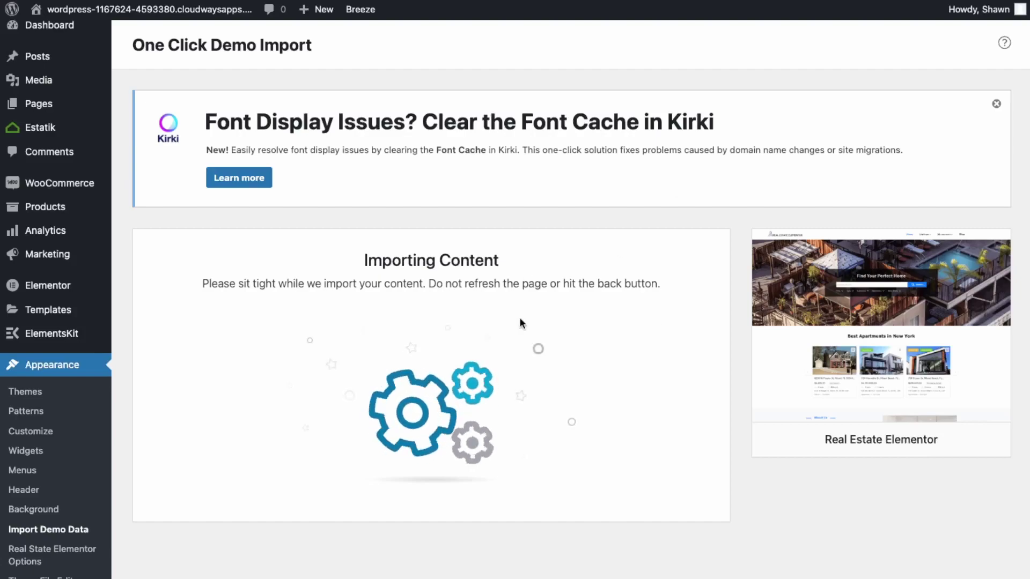
{"action": "left_click", "coordinate": [551, 543]}
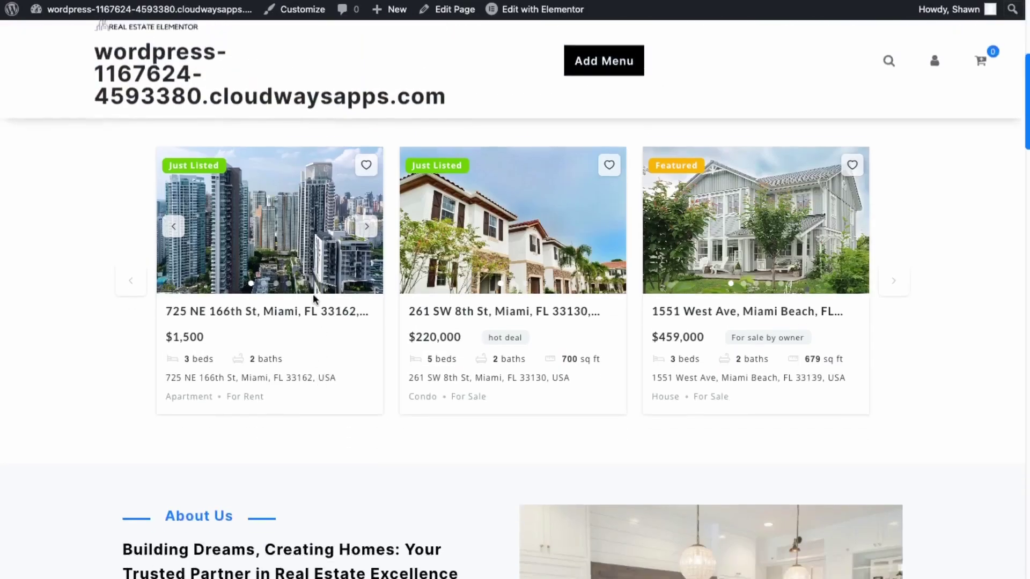
{"action": "scroll", "coordinate": [356, 264], "scroll_direction": "down", "scroll_amount": 10}
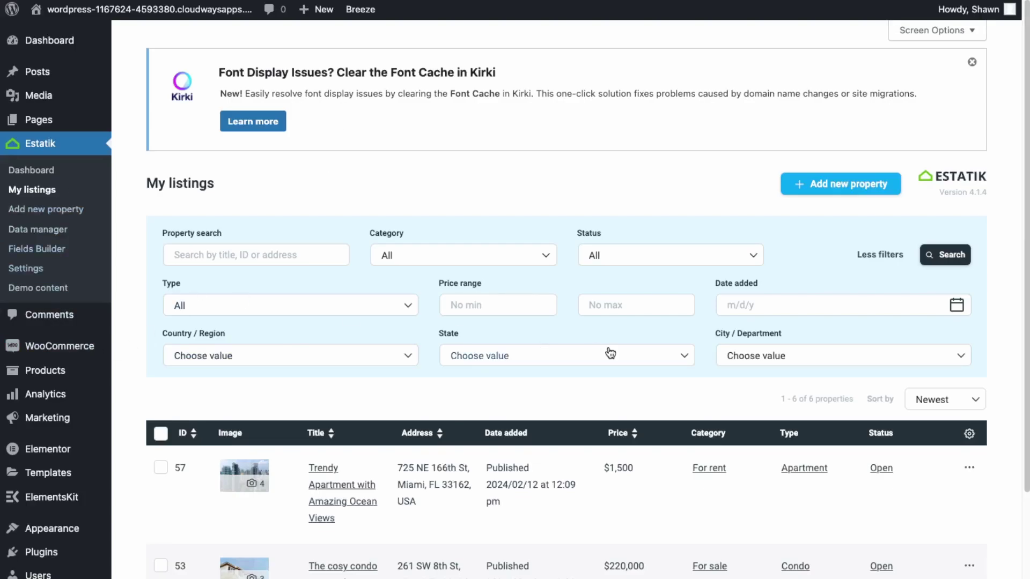
Step: Open the Estatik plugin settings and review the General, Map and Google reCAPTCHA options
{"action": "mouse_move", "coordinate": [333, 521]}
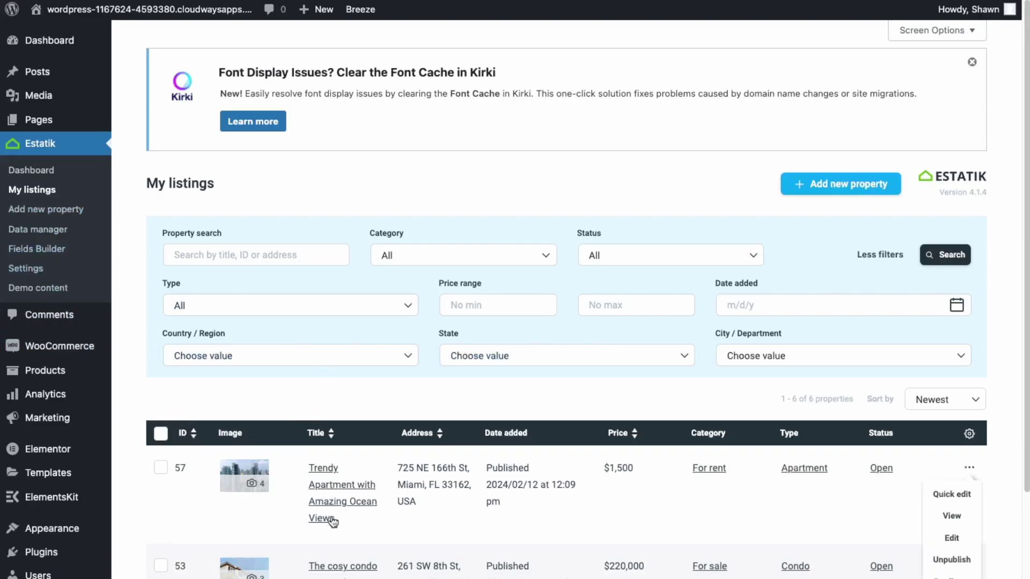
{"action": "left_click", "coordinate": [32, 171]}
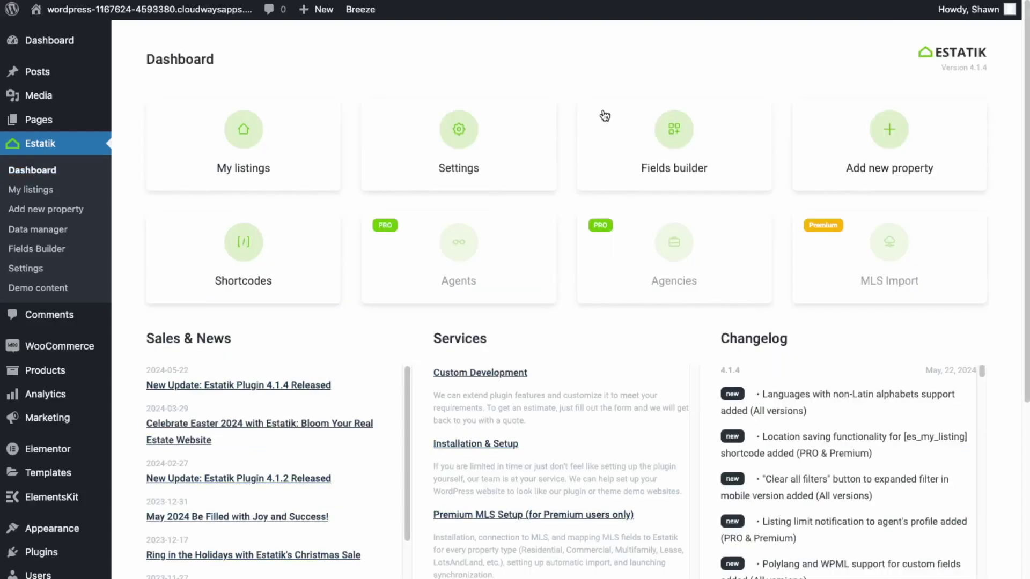
{"action": "left_click", "coordinate": [480, 175]}
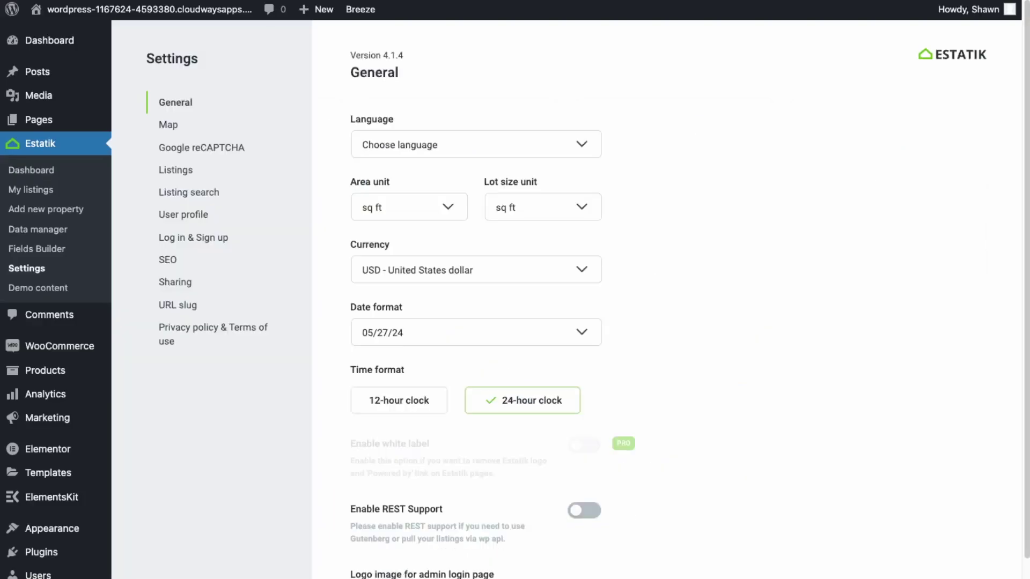
{"action": "left_click", "coordinate": [168, 126]}
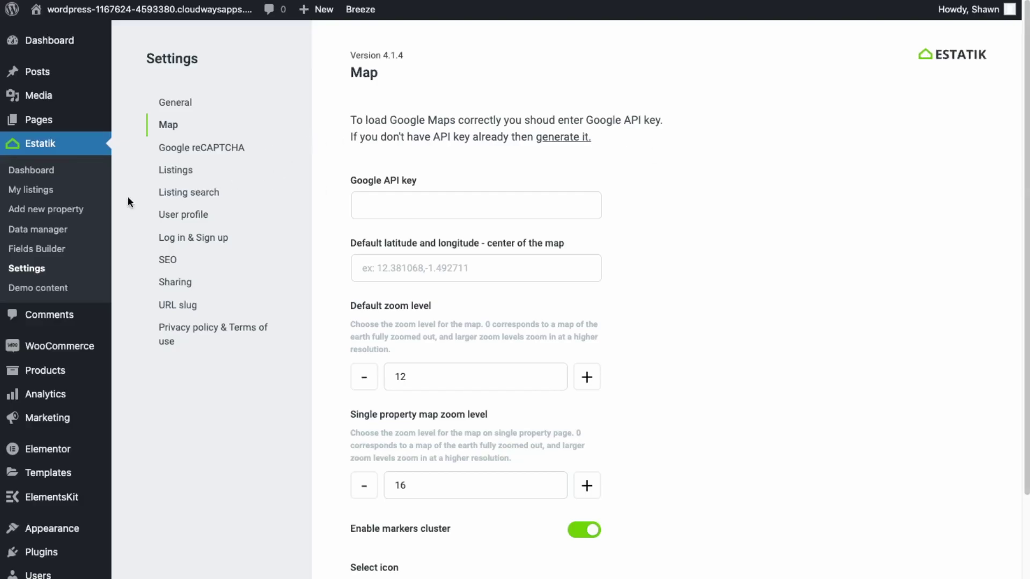
{"action": "left_click", "coordinate": [168, 154]}
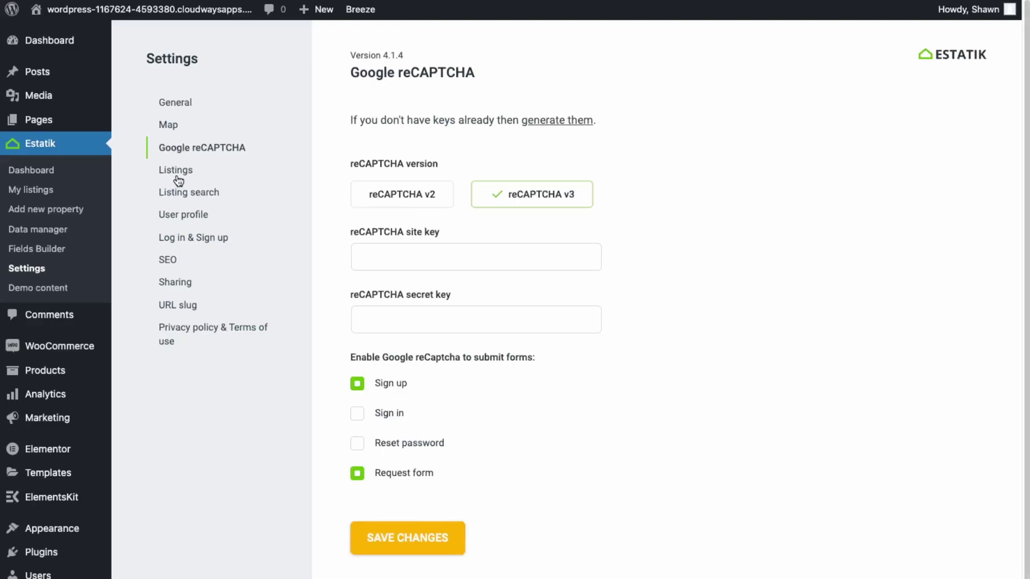
Step: Review the Estatik Listings settings, including the default layouts, property item options and sort options
{"action": "left_click", "coordinate": [177, 172]}
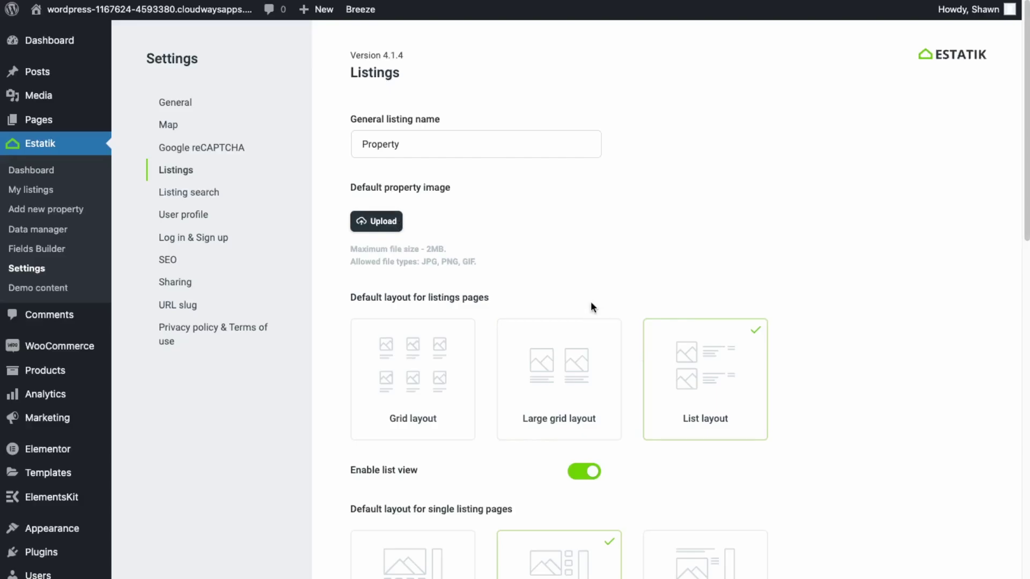
{"action": "scroll", "coordinate": [591, 301], "scroll_direction": "down", "scroll_amount": 4}
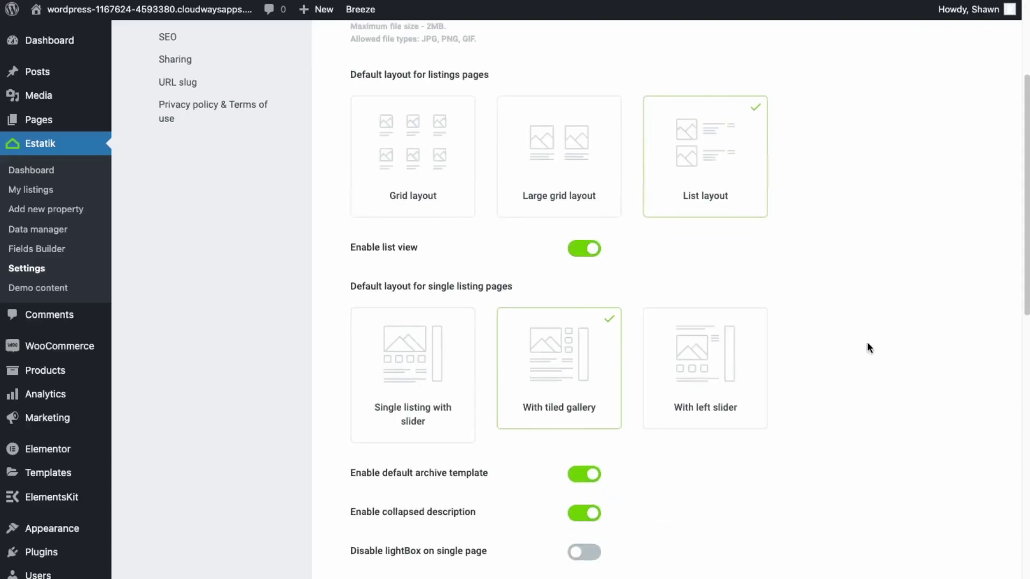
{"action": "scroll", "coordinate": [433, 410], "scroll_direction": "down", "scroll_amount": 3}
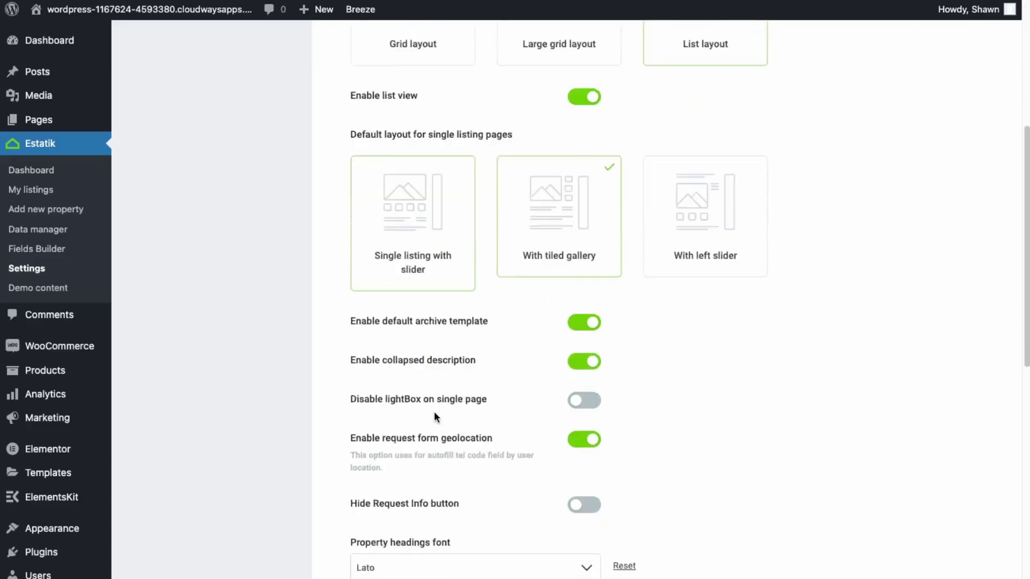
{"action": "scroll", "coordinate": [434, 414], "scroll_direction": "down", "scroll_amount": 9}
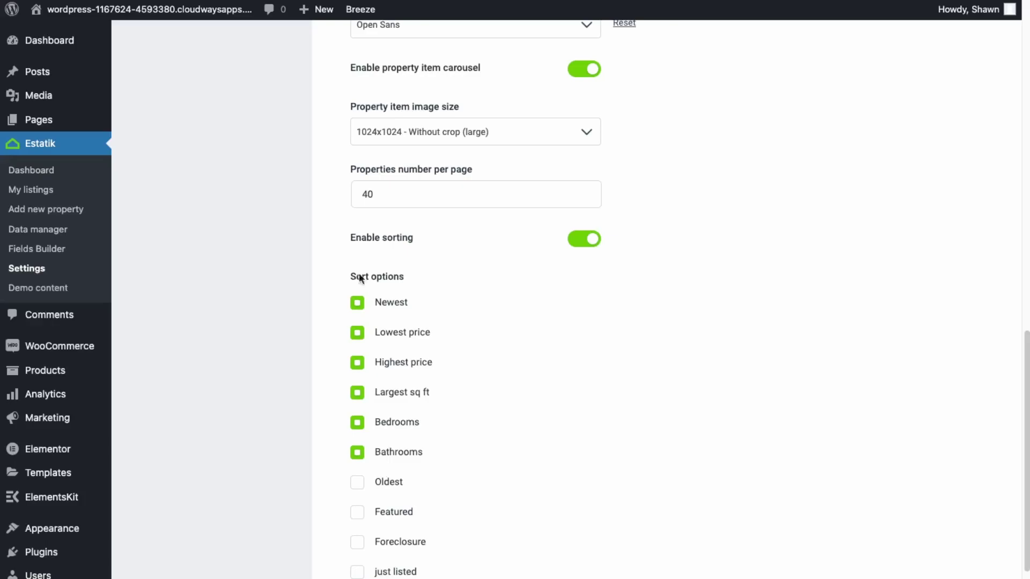
{"action": "scroll", "coordinate": [455, 460], "scroll_direction": "down", "scroll_amount": 7}
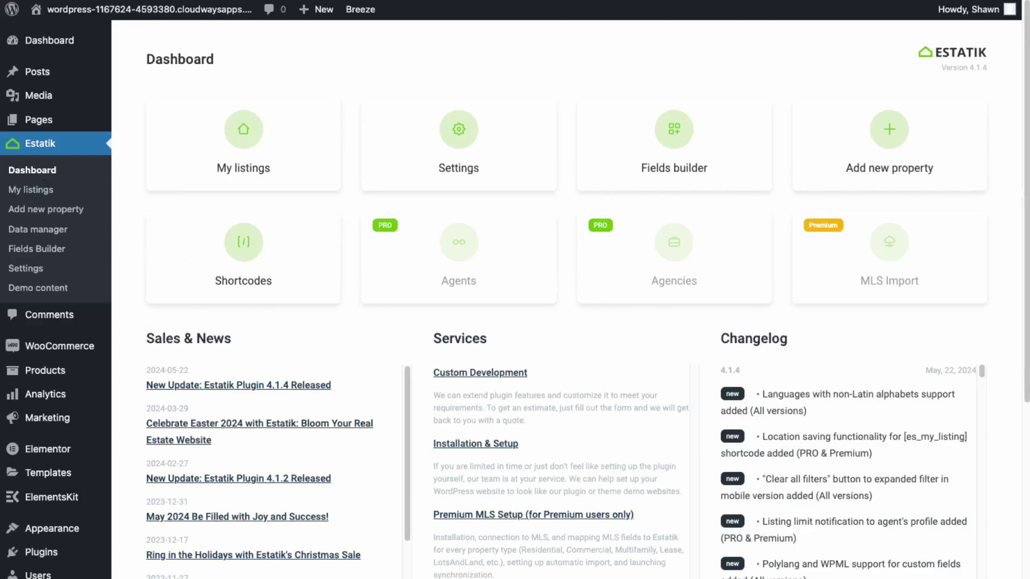
Step: Add a new Estatik property titled "Toronto House"
{"action": "left_click", "coordinate": [887, 161]}
{"action": "type", "text": "Toronto House"}
{"action": "left_click", "coordinate": [561, 363]}
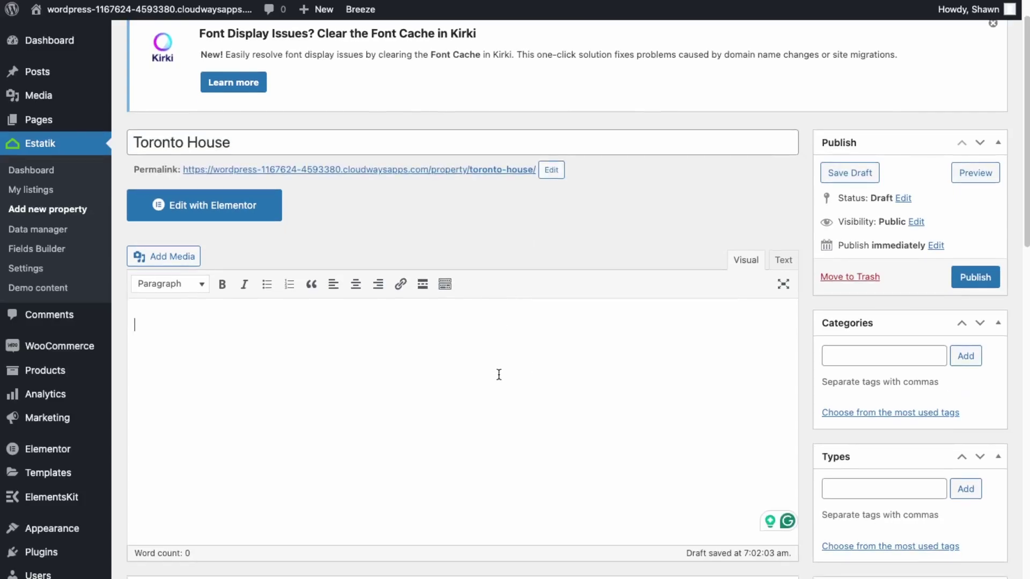
Step: Set the property's price to 1000000 and its price per sqft to 1000
{"action": "scroll", "coordinate": [499, 374], "scroll_direction": "down", "scroll_amount": 4}
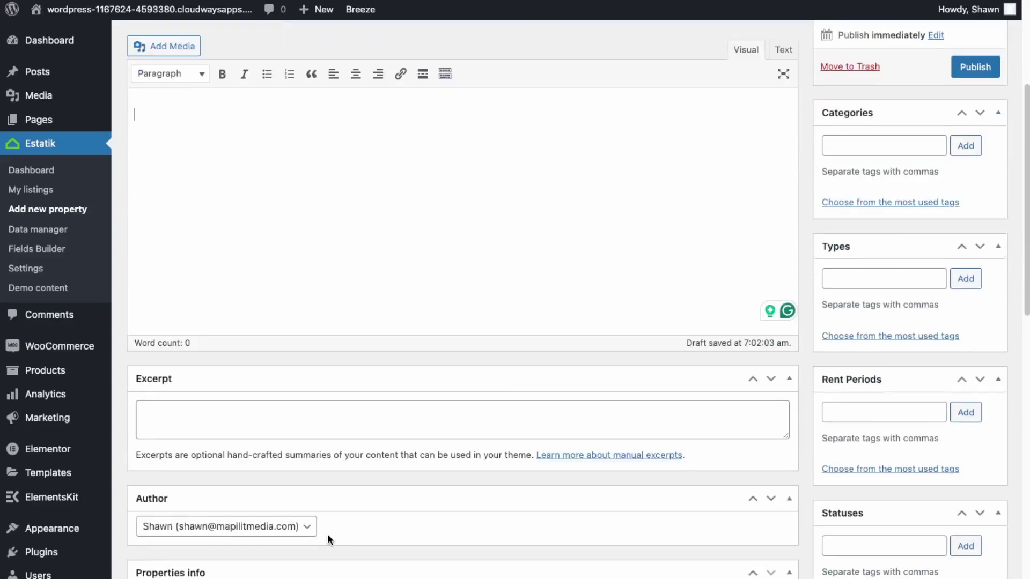
{"action": "scroll", "coordinate": [329, 537], "scroll_direction": "down", "scroll_amount": 1}
{"action": "scroll", "coordinate": [184, 568], "scroll_direction": "down", "scroll_amount": 1}
{"action": "left_click", "coordinate": [397, 543]}
{"action": "type", "text": "100000"}
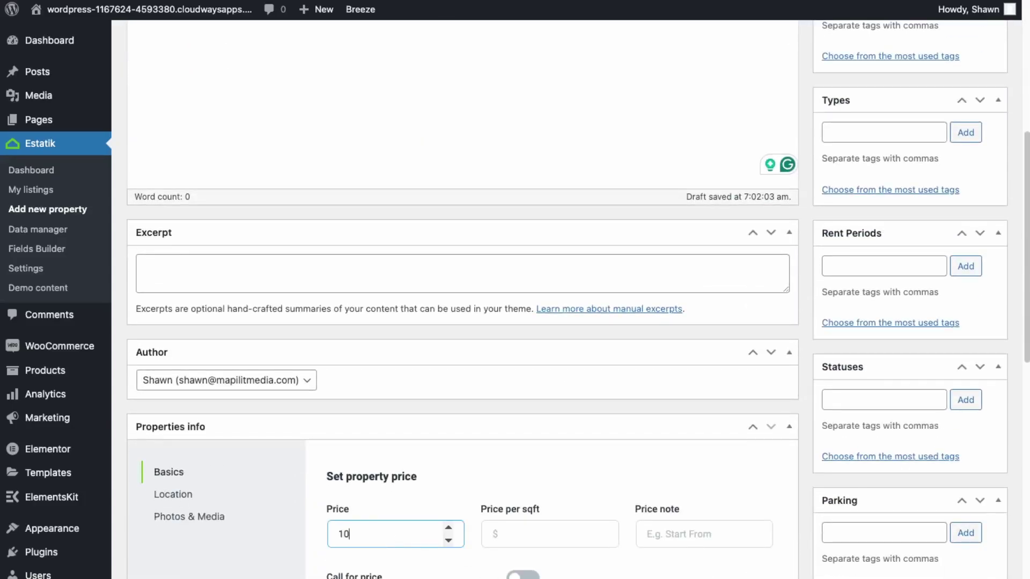
{"action": "left_click", "coordinate": [494, 533]}
{"action": "type", "text": "1000"}
{"action": "left_click", "coordinate": [648, 534]}
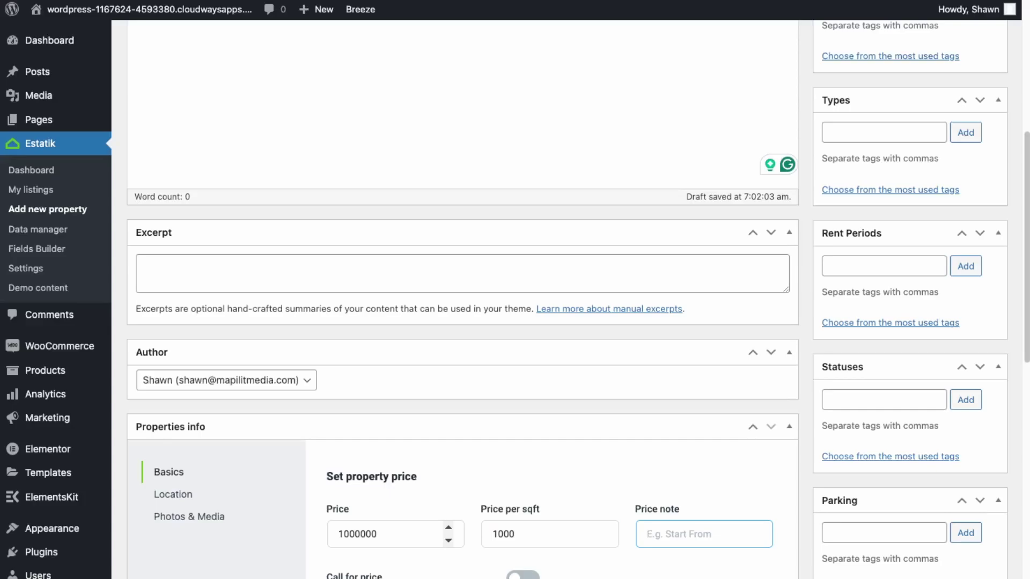
Step: Set the property's basic facts to 3 bedrooms, 2 bathrooms and 2 floors
{"action": "scroll", "coordinate": [461, 322], "scroll_direction": "down", "scroll_amount": 3}
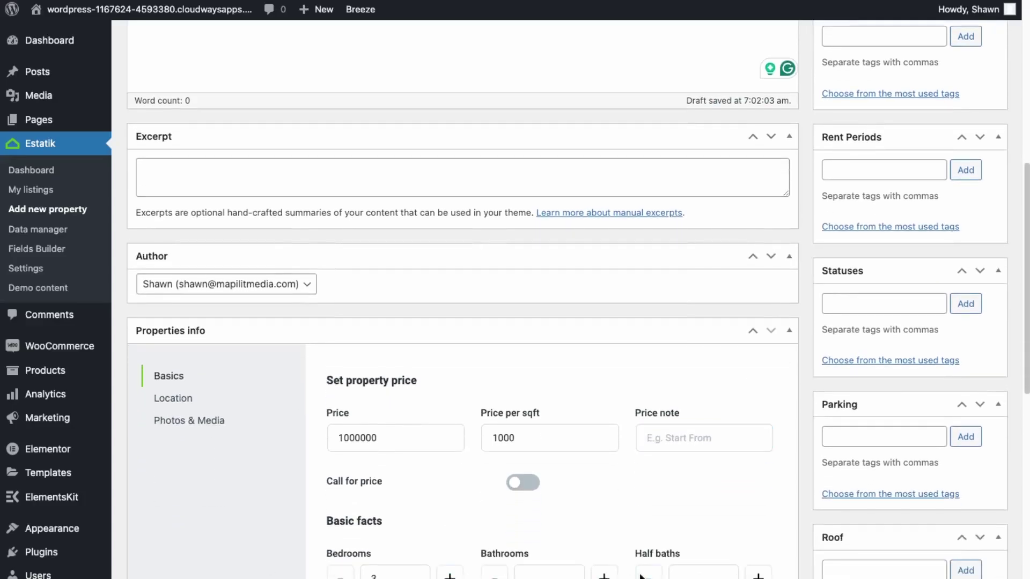
{"action": "scroll", "coordinate": [422, 520], "scroll_direction": "down", "scroll_amount": 5}
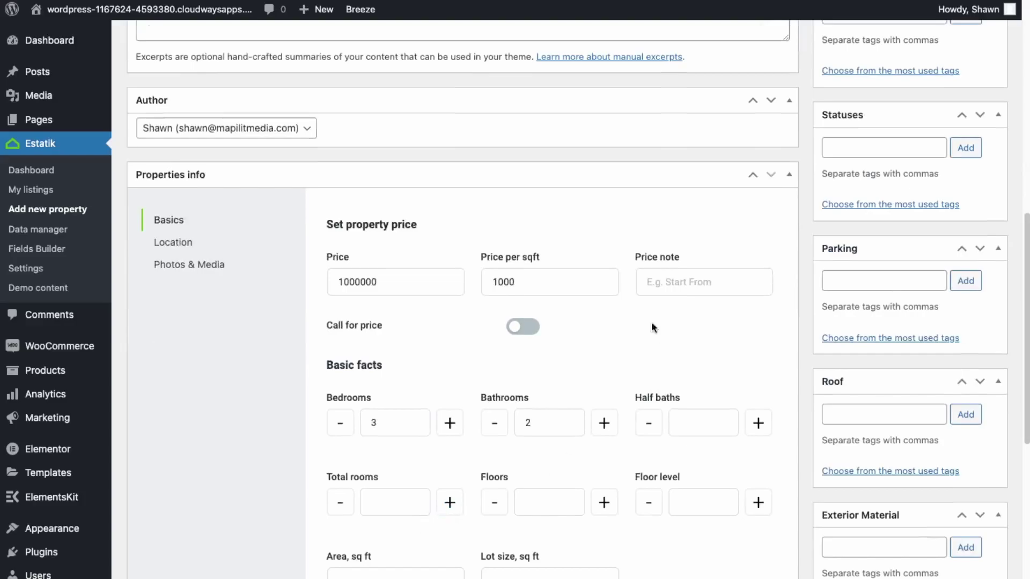
{"action": "left_click", "coordinate": [615, 505]}
{"action": "left_click", "coordinate": [615, 505]}
{"action": "scroll", "coordinate": [372, 568], "scroll_direction": "down", "scroll_amount": 3}
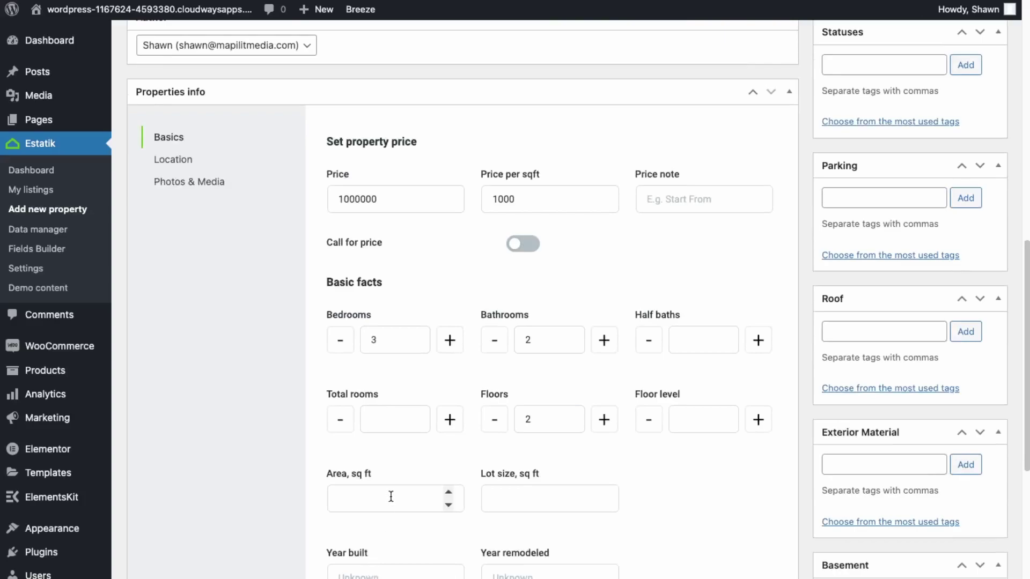
Step: Set the property's area to 2000 sq ft and its year built to 2017
{"action": "left_click", "coordinate": [390, 498]}
{"action": "type", "text": "2000"}
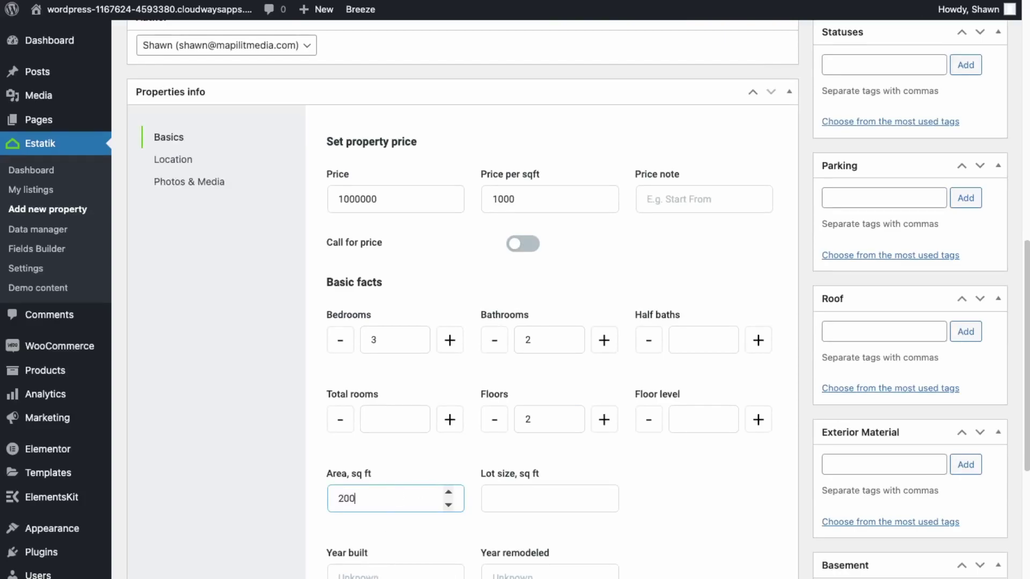
{"action": "key", "text": "Tab"}
{"action": "key", "text": "Tab"}
{"action": "type", "text": "2"}
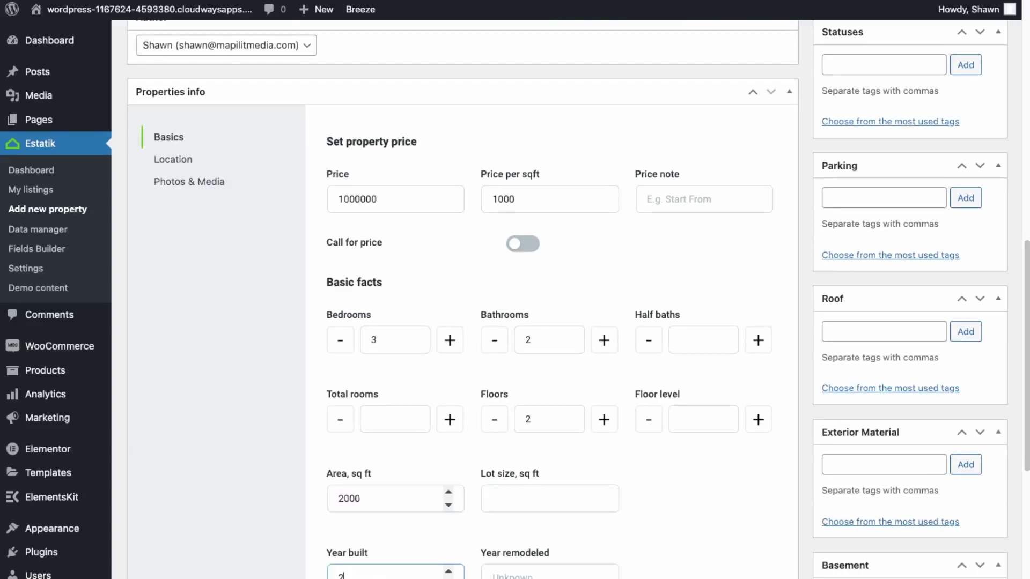
{"action": "type", "text": "022"}
{"action": "key", "text": "BackSpace"}
{"action": "key", "text": "BackSpace"}
{"action": "type", "text": "17"}
Step: Label the property as Featured and enable both Open house and By appointment only
{"action": "left_click", "coordinate": [333, 543]}
{"action": "scroll", "coordinate": [333, 544], "scroll_direction": "down", "scroll_amount": 2}
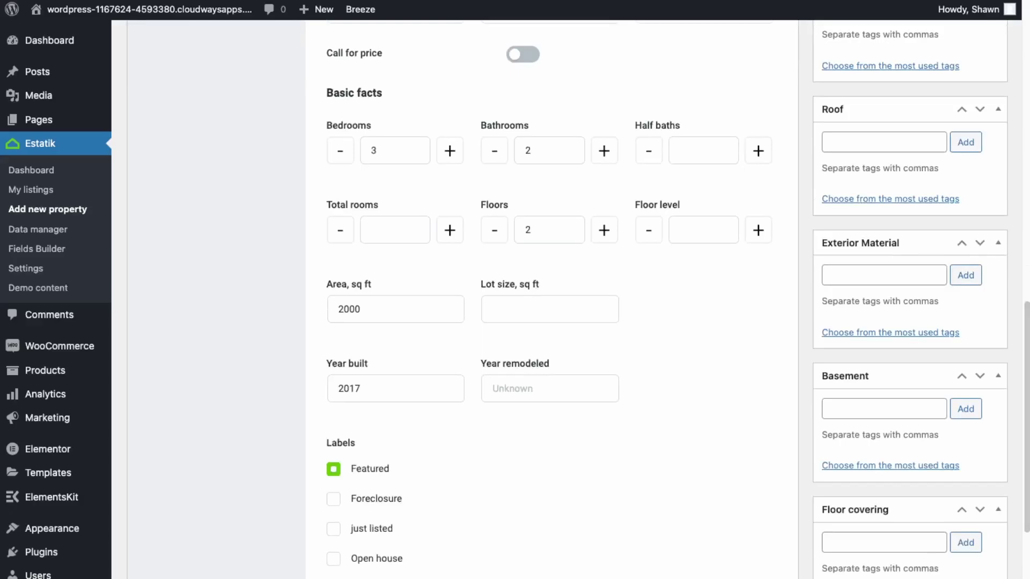
{"action": "scroll", "coordinate": [524, 498], "scroll_direction": "down", "scroll_amount": 5}
{"action": "left_click", "coordinate": [522, 504]}
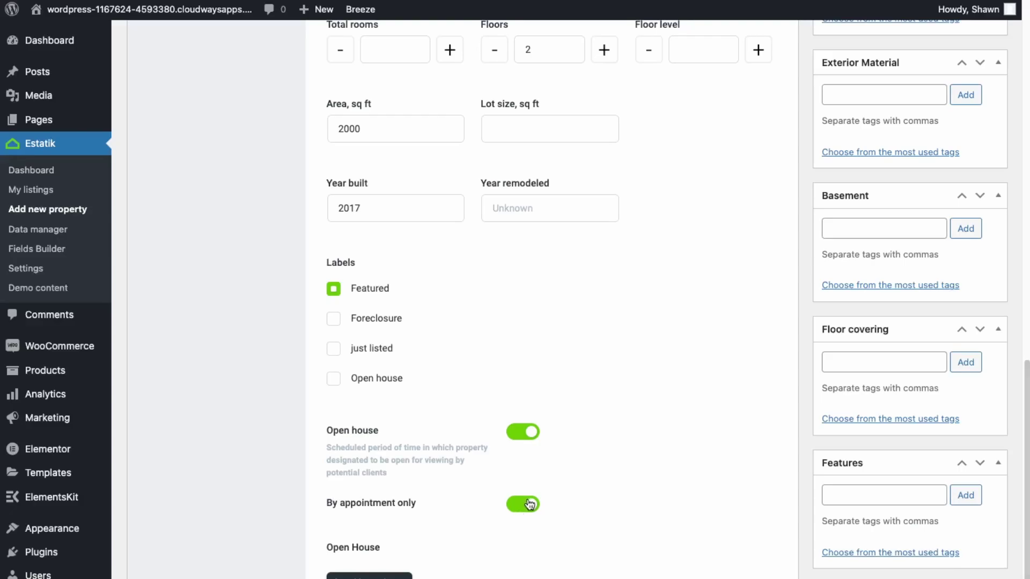
Step: Publish the Toronto House property
{"action": "scroll", "coordinate": [528, 507], "scroll_direction": "down", "scroll_amount": 8}
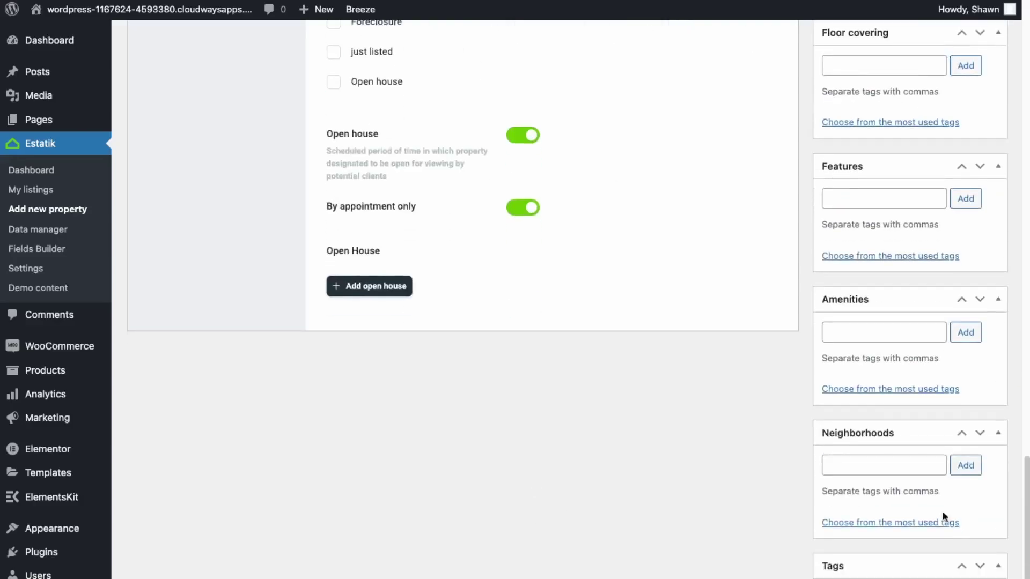
{"action": "scroll", "coordinate": [953, 509], "scroll_direction": "down", "scroll_amount": 2}
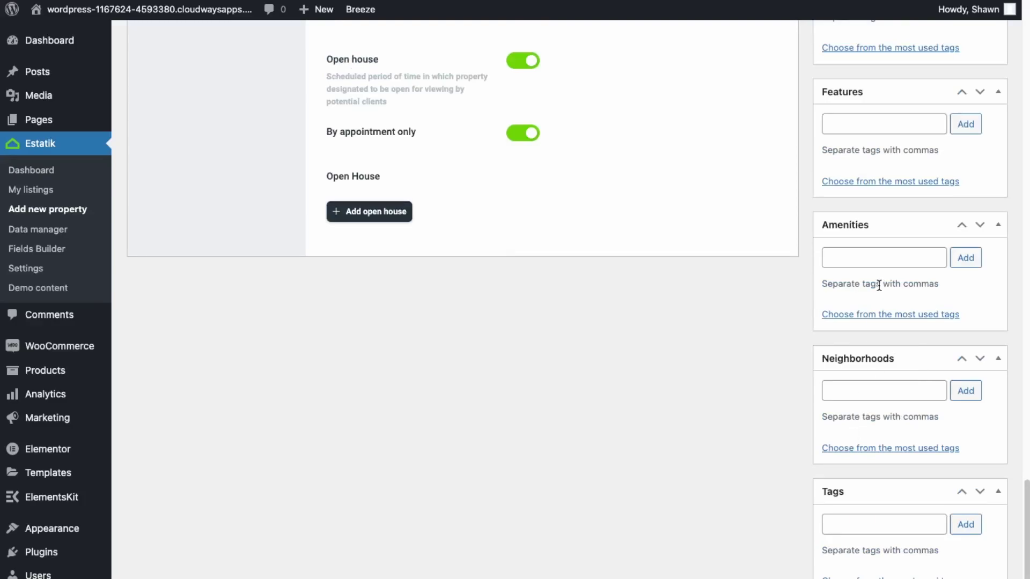
{"action": "left_click", "coordinate": [889, 399]}
{"action": "scroll", "coordinate": [885, 342], "scroll_direction": "up", "scroll_amount": 3}
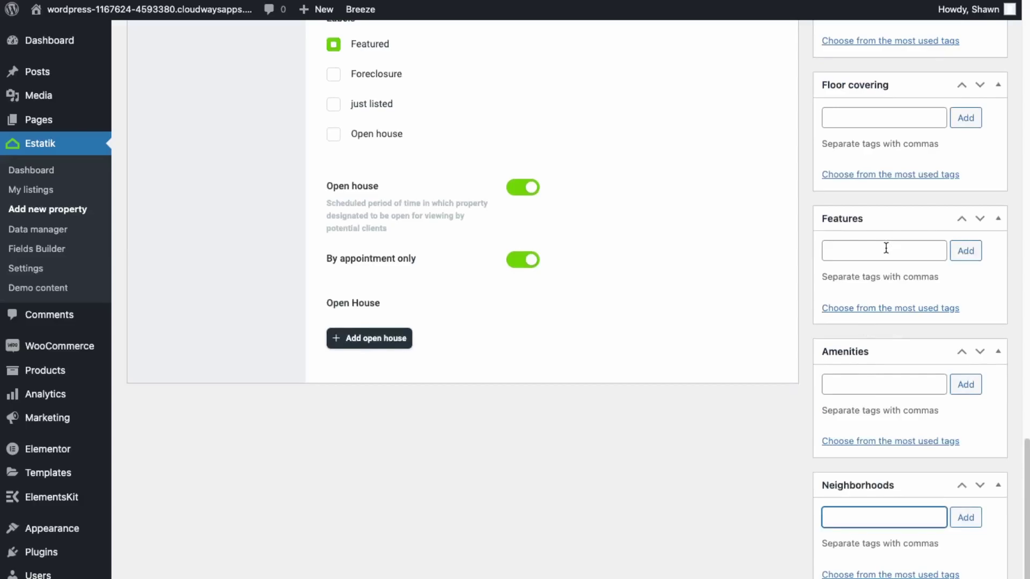
{"action": "scroll", "coordinate": [886, 247], "scroll_direction": "up", "scroll_amount": 12}
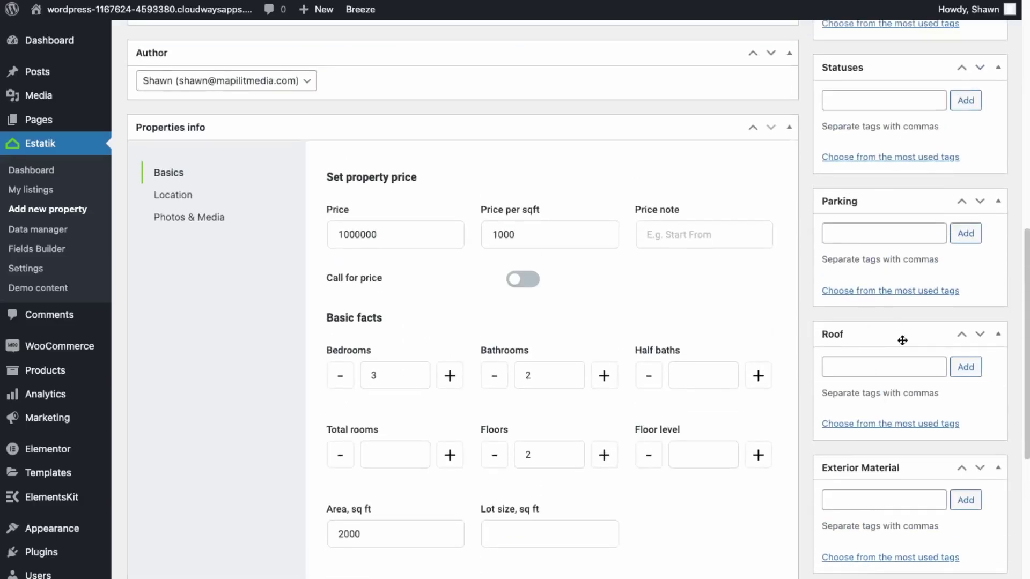
{"action": "scroll", "coordinate": [885, 402], "scroll_direction": "up", "scroll_amount": 4}
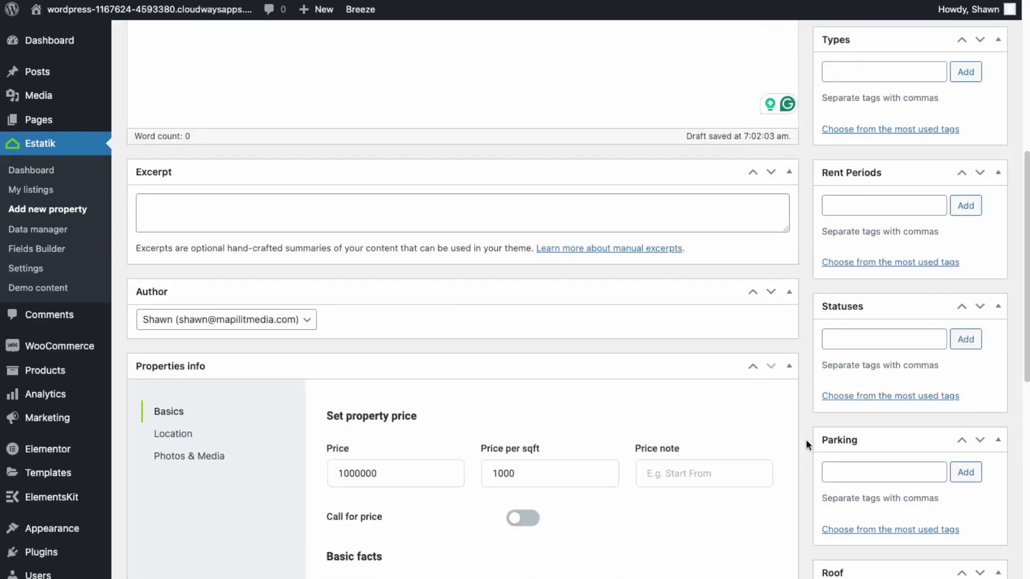
{"action": "scroll", "coordinate": [841, 472], "scroll_direction": "up", "scroll_amount": 4}
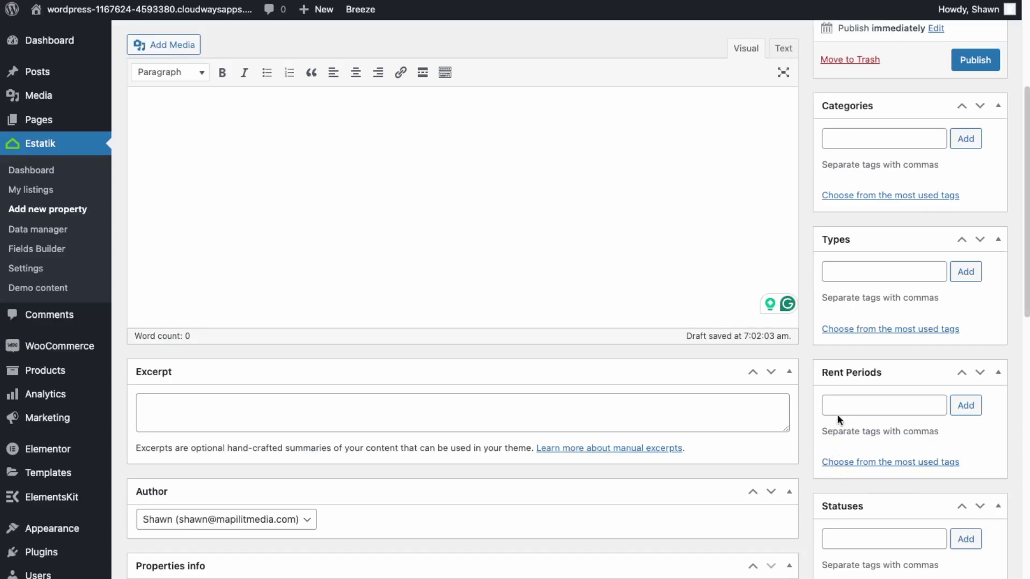
{"action": "scroll", "coordinate": [839, 402], "scroll_direction": "up", "scroll_amount": 3}
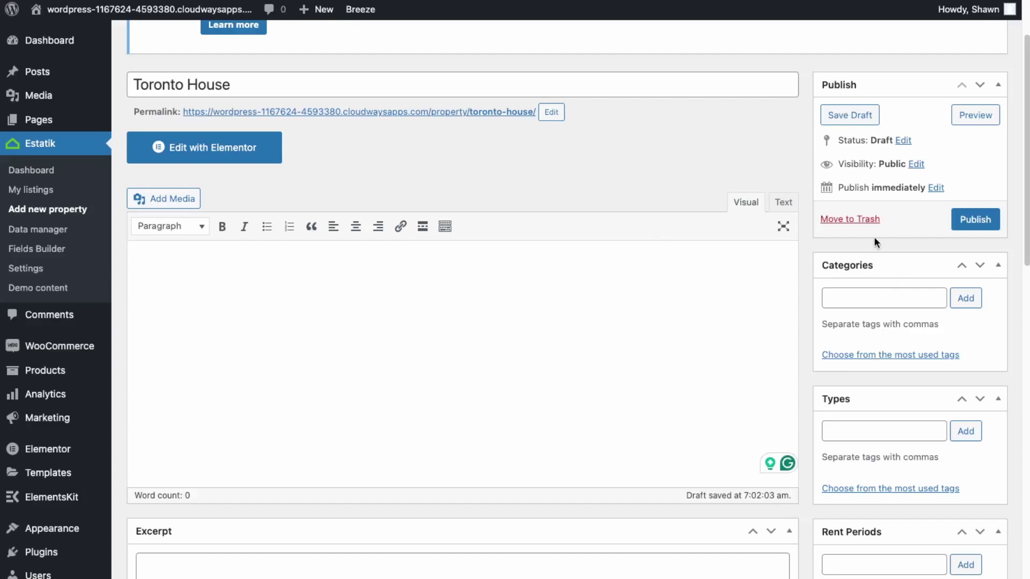
{"action": "left_click", "coordinate": [973, 220]}
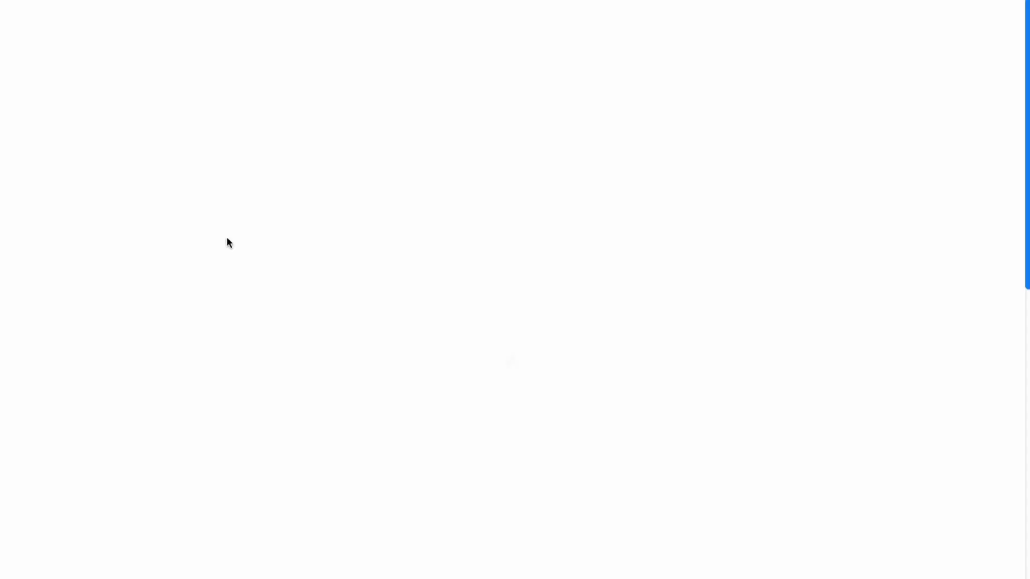
Step: Review the published property page, including its price, basic facts and agent contact form
{"action": "scroll", "coordinate": [397, 171], "scroll_direction": "down", "scroll_amount": 7}
{"action": "scroll", "coordinate": [229, 264], "scroll_direction": "down", "scroll_amount": 4}
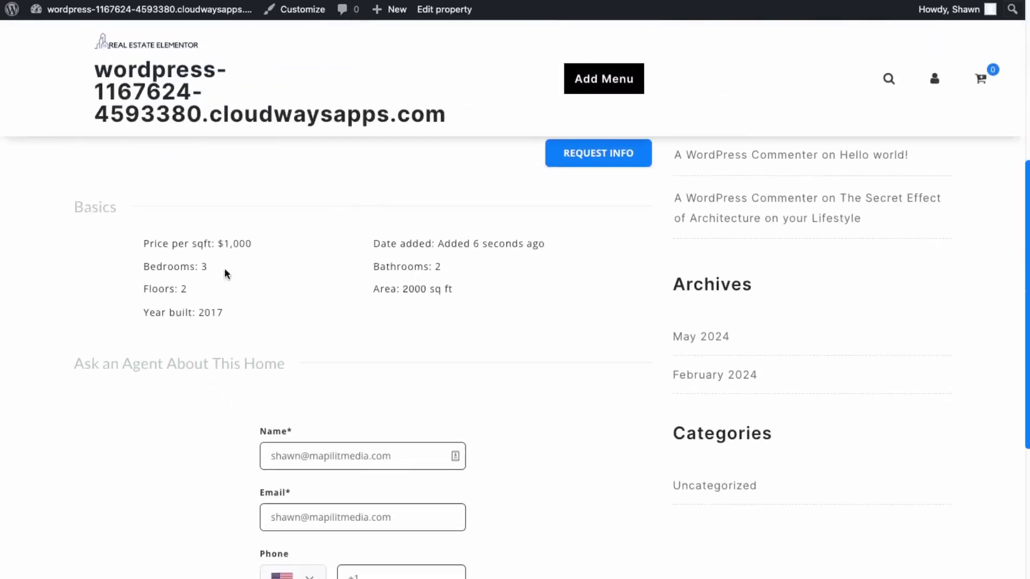
{"action": "scroll", "coordinate": [340, 287], "scroll_direction": "up", "scroll_amount": 3}
{"action": "scroll", "coordinate": [372, 554], "scroll_direction": "down", "scroll_amount": 3}
{"action": "scroll", "coordinate": [409, 384], "scroll_direction": "up", "scroll_amount": 1}
{"action": "scroll", "coordinate": [361, 510], "scroll_direction": "down", "scroll_amount": 4}
{"action": "scroll", "coordinate": [328, 339], "scroll_direction": "up", "scroll_amount": 5}
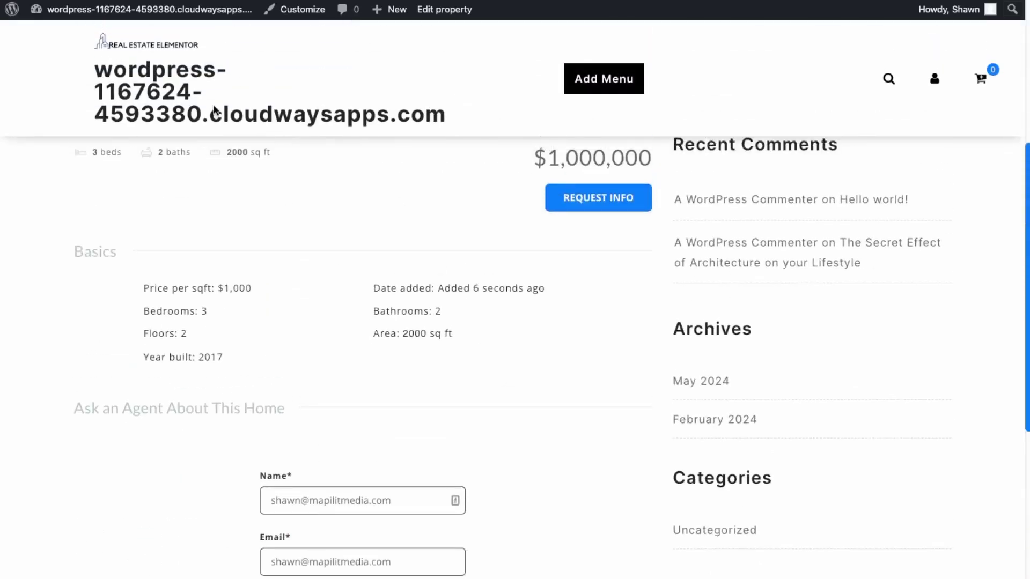
{"action": "scroll", "coordinate": [477, 457], "scroll_direction": "down", "scroll_amount": 6}
{"action": "scroll", "coordinate": [158, 49], "scroll_direction": "up", "scroll_amount": 12}
Step: Go to the site's home page and check the new property in the Best Apartments and Latest Apartments sections
{"action": "left_click", "coordinate": [158, 49]}
{"action": "scroll", "coordinate": [397, 331], "scroll_direction": "down", "scroll_amount": 8}
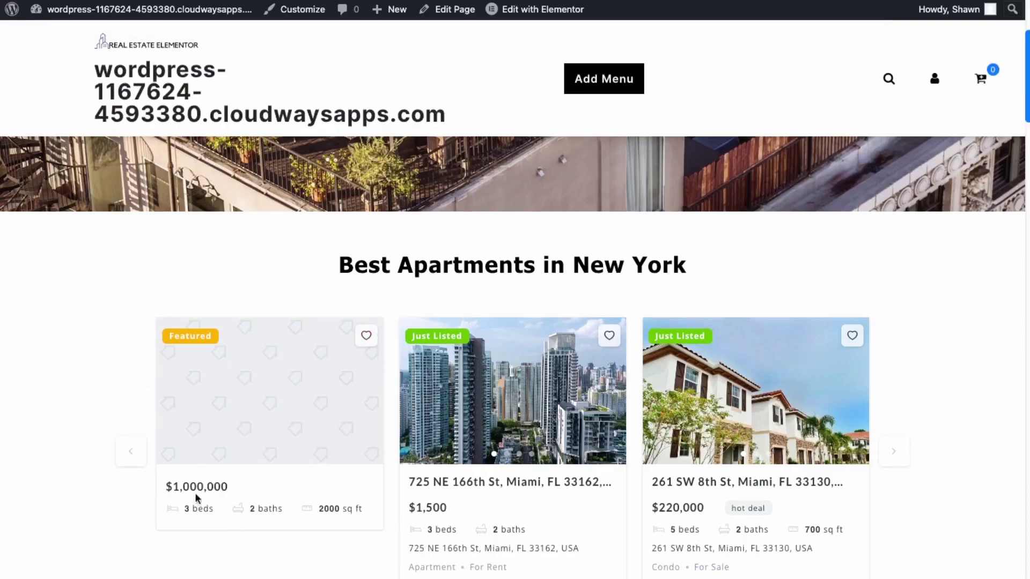
{"action": "scroll", "coordinate": [344, 458], "scroll_direction": "down", "scroll_amount": 1}
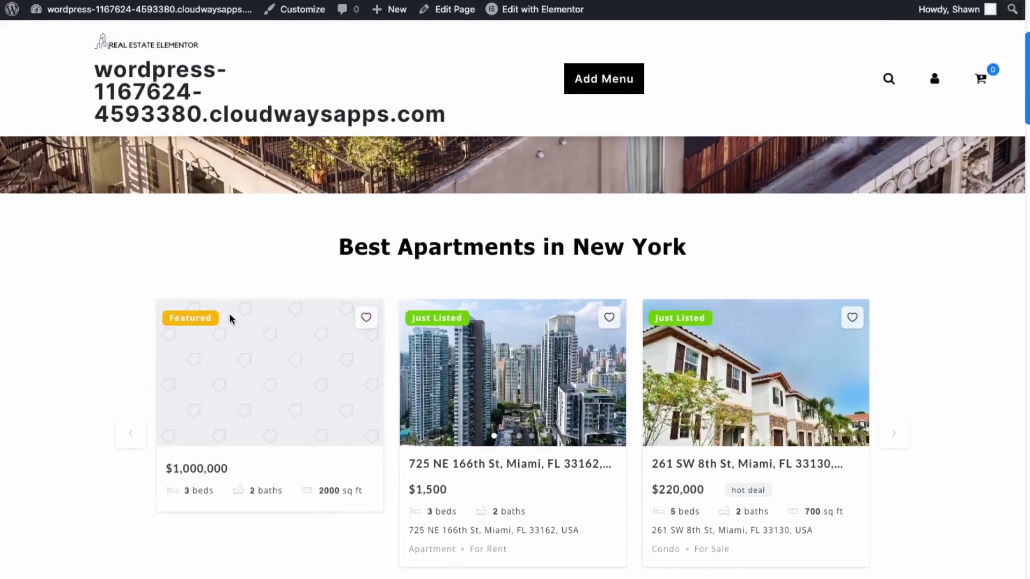
{"action": "scroll", "coordinate": [290, 446], "scroll_direction": "down", "scroll_amount": 10}
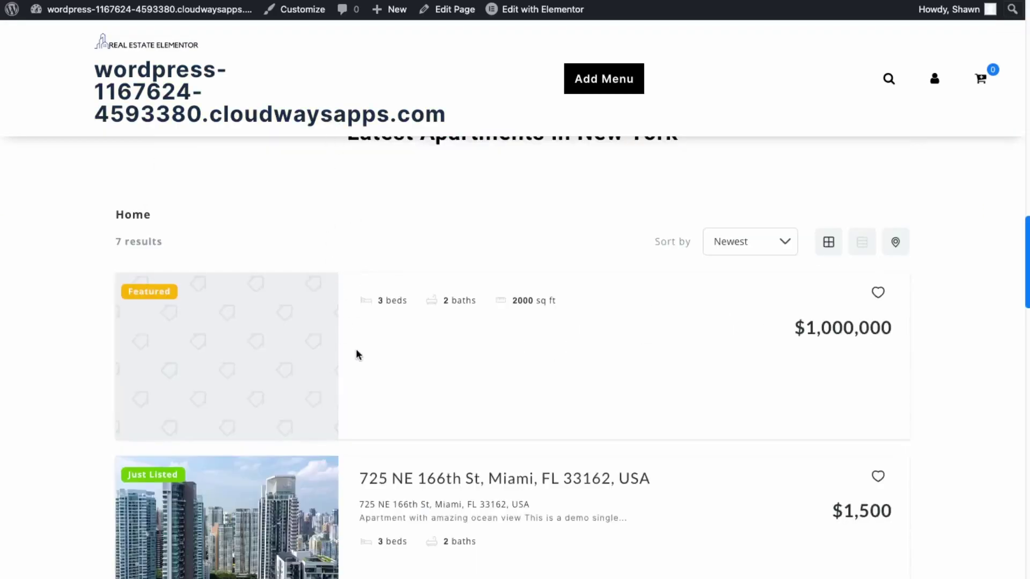
{"action": "scroll", "coordinate": [450, 341], "scroll_direction": "up", "scroll_amount": 5}
{"action": "scroll", "coordinate": [643, 507], "scroll_direction": "down", "scroll_amount": 10}
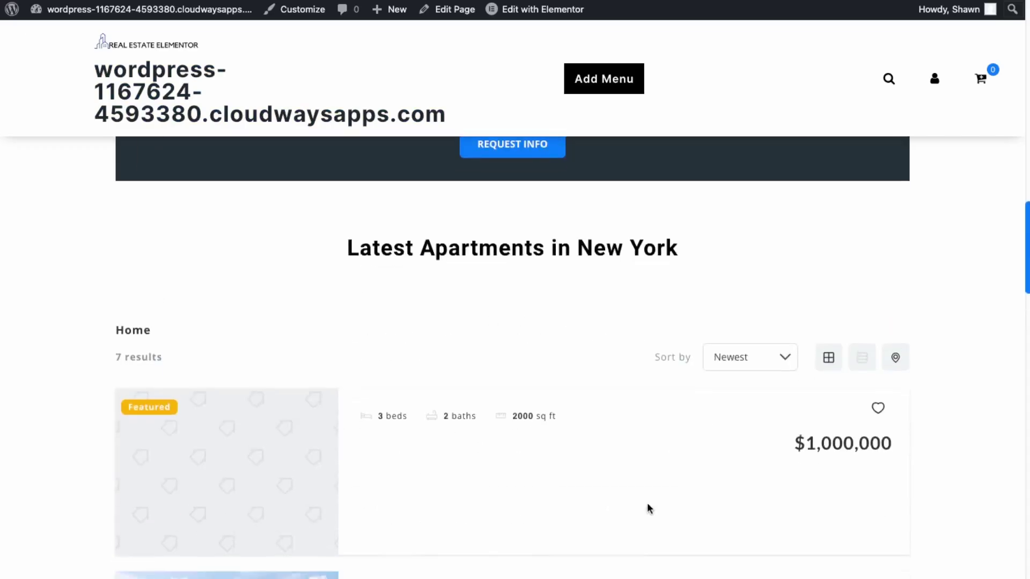
{"action": "scroll", "coordinate": [627, 503], "scroll_direction": "down", "scroll_amount": 5}
{"action": "scroll", "coordinate": [628, 503], "scroll_direction": "up", "scroll_amount": 15}
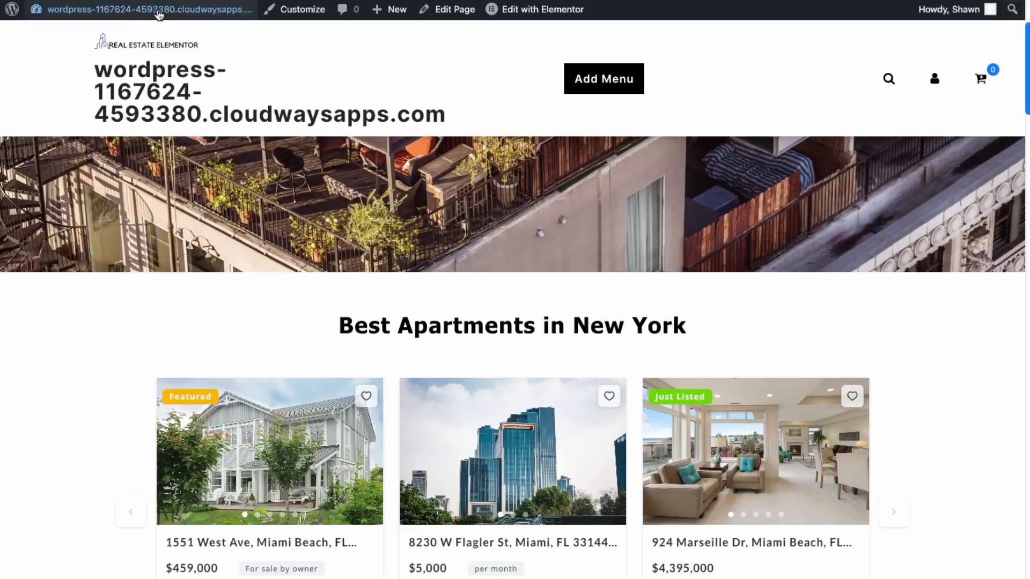
Step: Return to the WordPress admin dashboard and open Estatik's Fields Builder
{"action": "mouse_move", "coordinate": [81, 9]}
{"action": "left_click", "coordinate": [54, 34]}
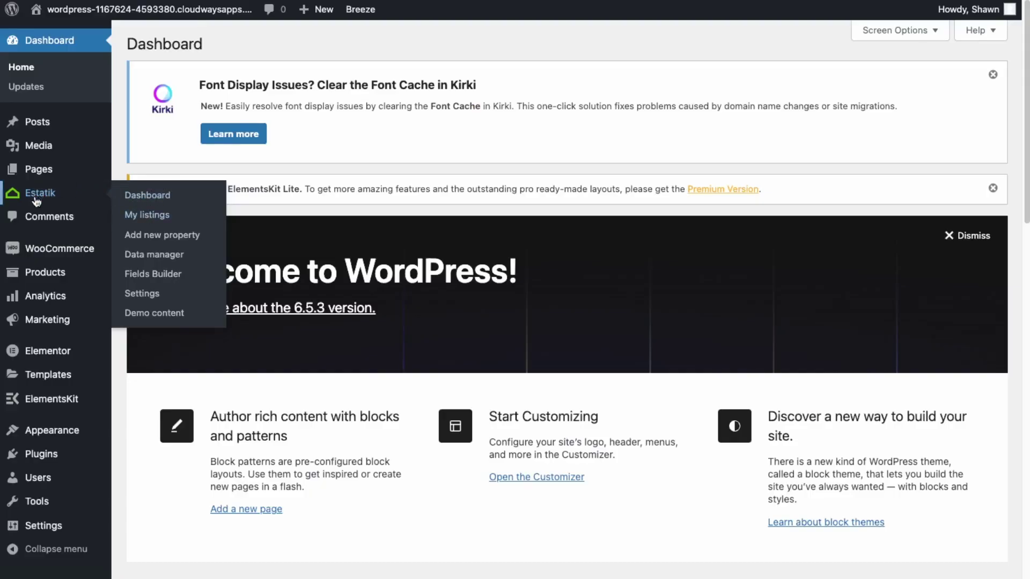
{"action": "left_click", "coordinate": [35, 198]}
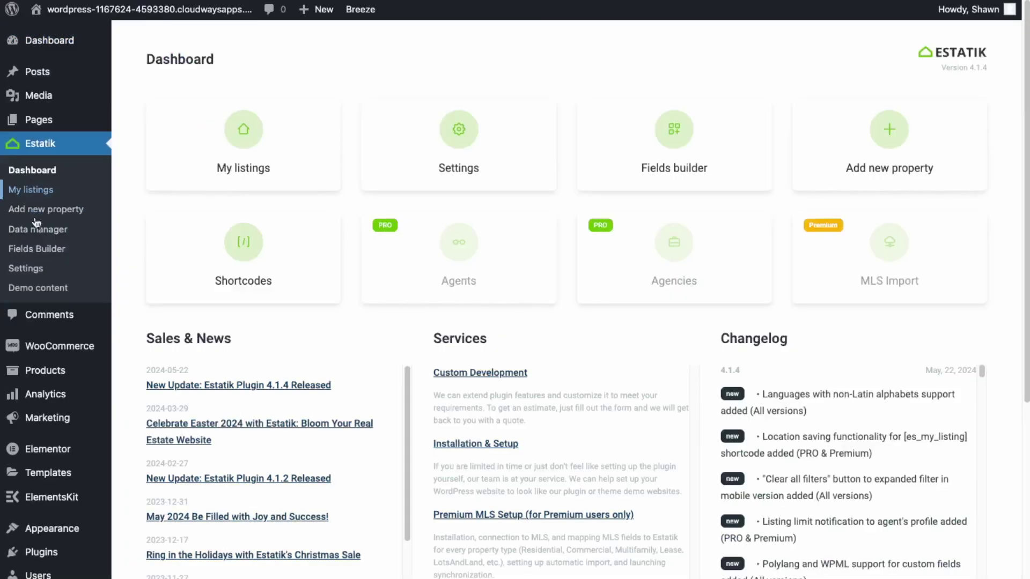
{"action": "left_click", "coordinate": [47, 251]}
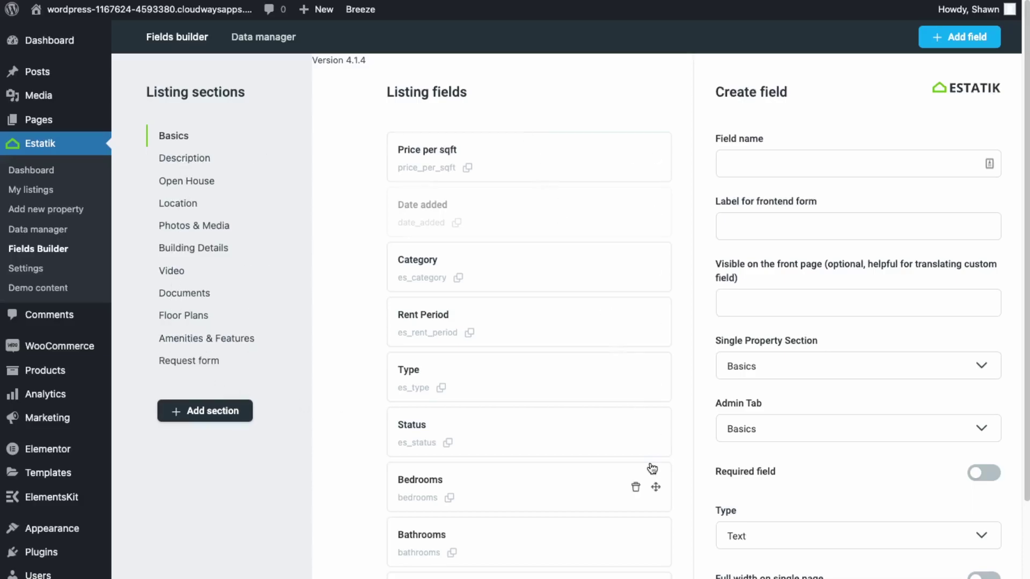
{"action": "scroll", "coordinate": [510, 488], "scroll_direction": "down", "scroll_amount": 5}
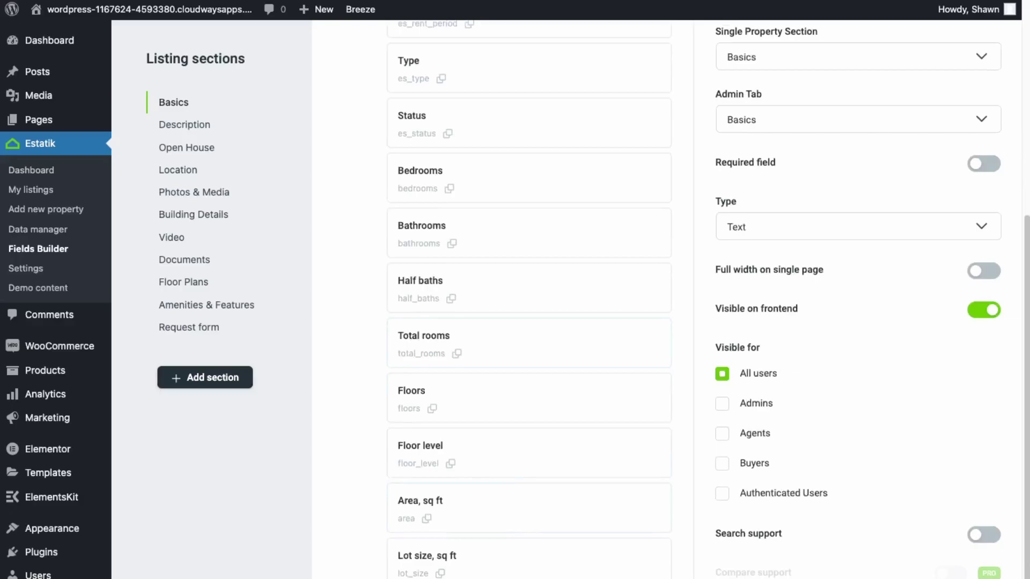
{"action": "scroll", "coordinate": [485, 515], "scroll_direction": "up", "scroll_amount": 6}
Step: Fill in a new listing field named Backyard with the frontend label Backyard, keeping Basics as its property section and admin tab
{"action": "left_click", "coordinate": [770, 169]}
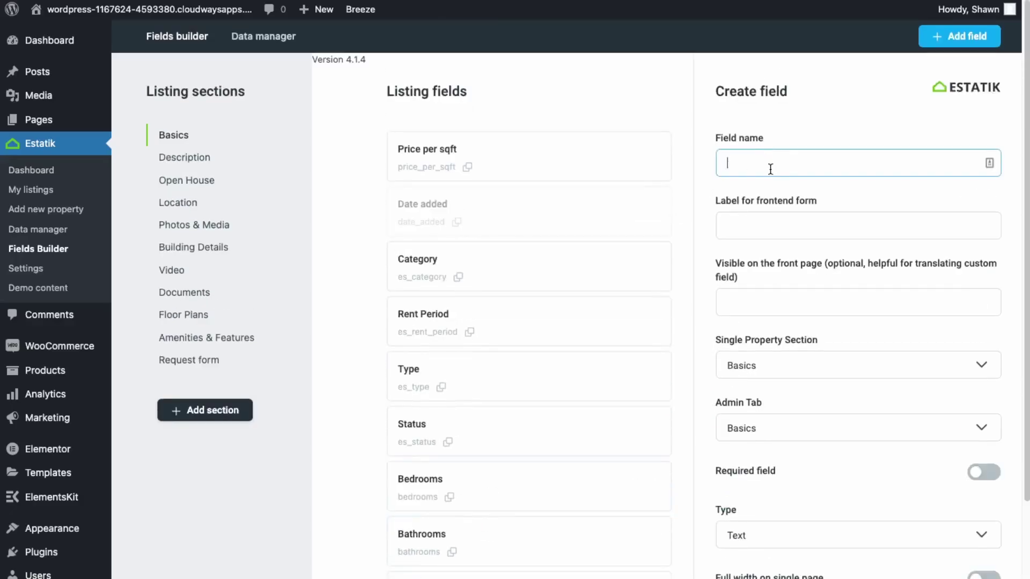
{"action": "type", "text": "Backyh"}
{"action": "left_click", "coordinate": [778, 225]}
{"action": "type", "text": "Back"}
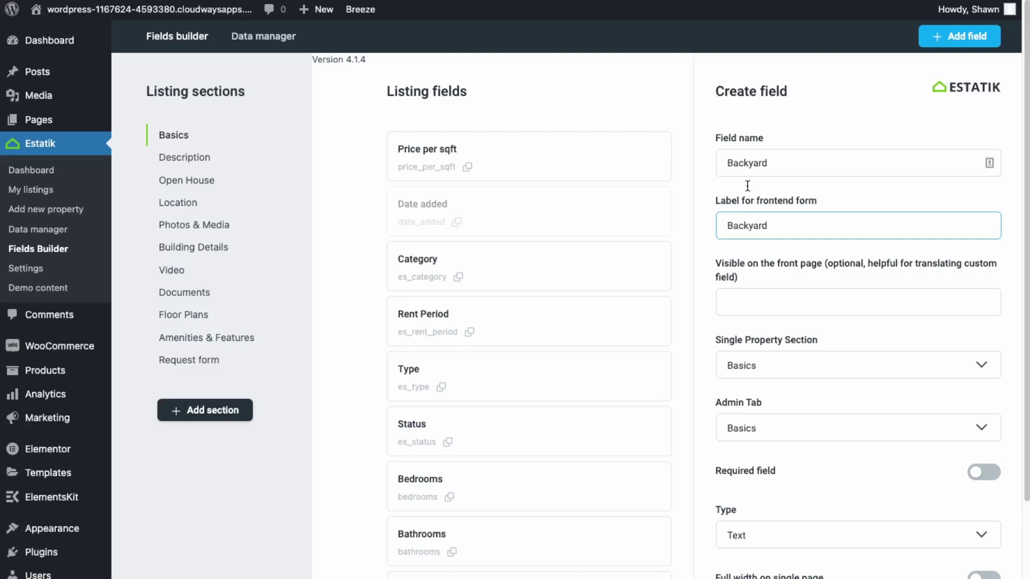
{"action": "left_click", "coordinate": [792, 298]}
{"action": "left_click", "coordinate": [809, 367]}
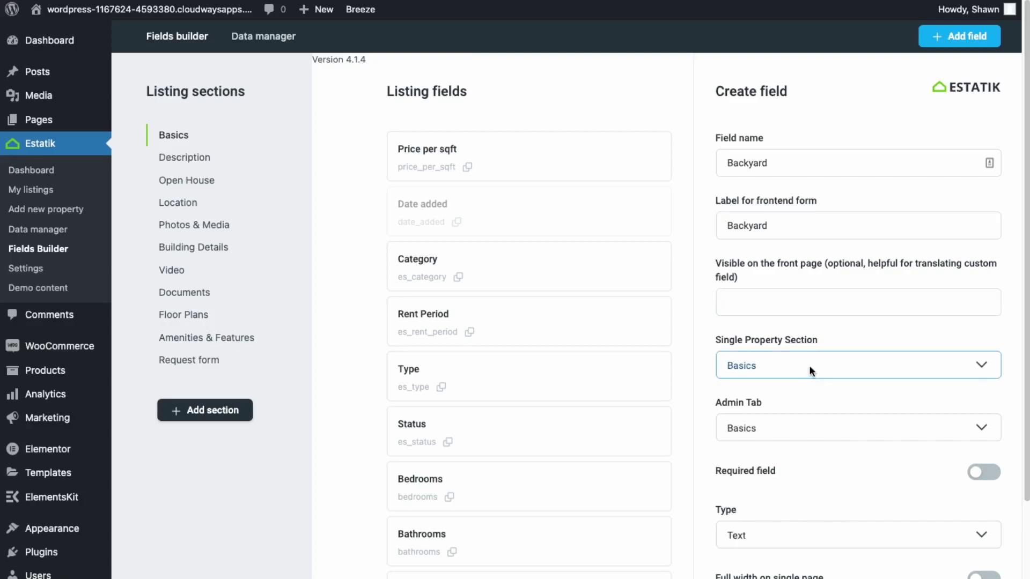
{"action": "left_click", "coordinate": [797, 433]}
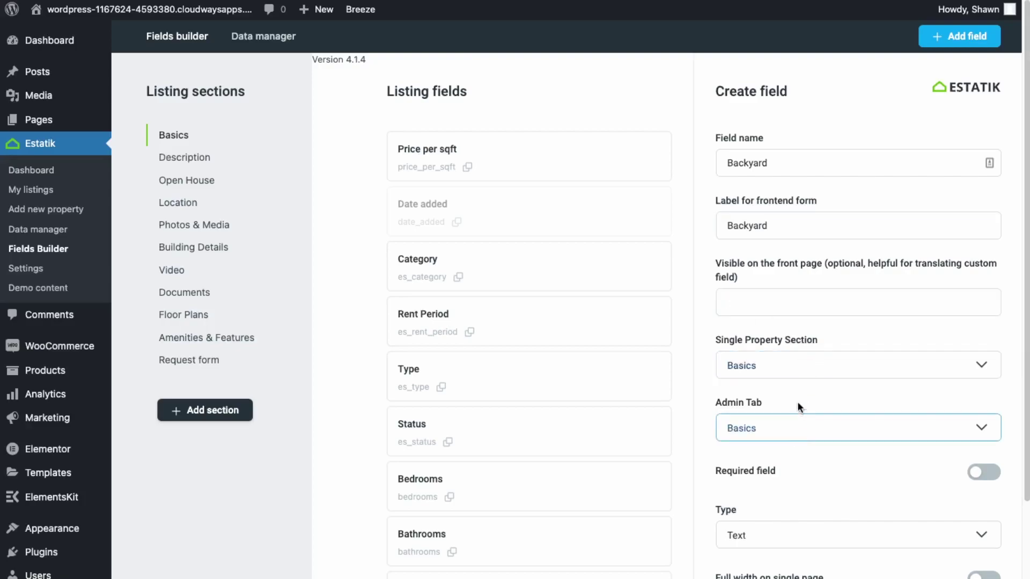
Step: Set the Backyard field's type to Select - buttons with the options Yes and No, and save the field
{"action": "left_click", "coordinate": [835, 535]}
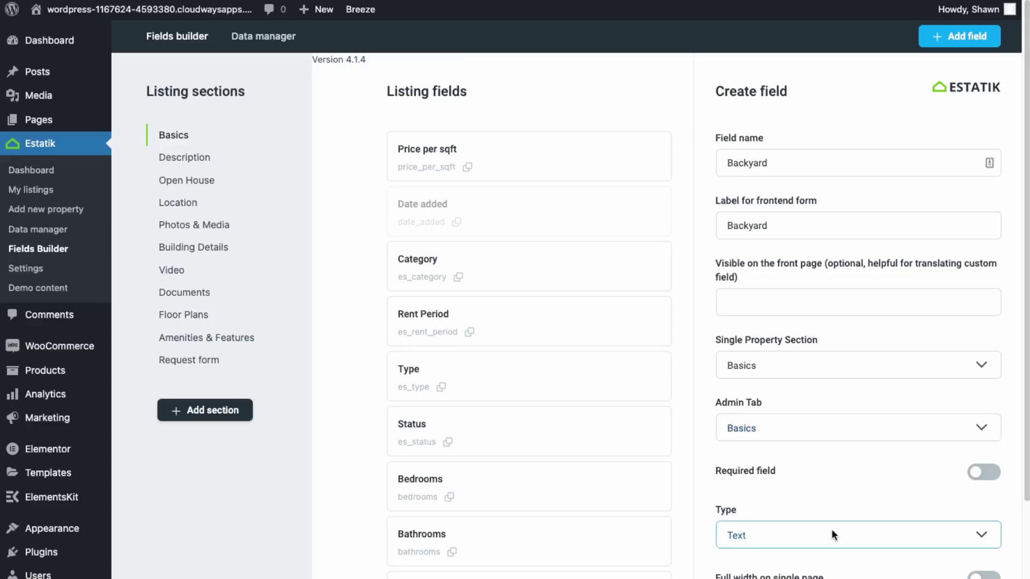
{"action": "left_click", "coordinate": [831, 529]}
{"action": "scroll", "coordinate": [832, 515], "scroll_direction": "down", "scroll_amount": 3}
{"action": "left_click", "coordinate": [842, 466]}
{"action": "type", "text": "Tes"}
{"action": "left_click", "coordinate": [857, 504]}
{"action": "scroll", "coordinate": [784, 384], "scroll_direction": "down", "scroll_amount": 4}
{"action": "type", "text": "No"}
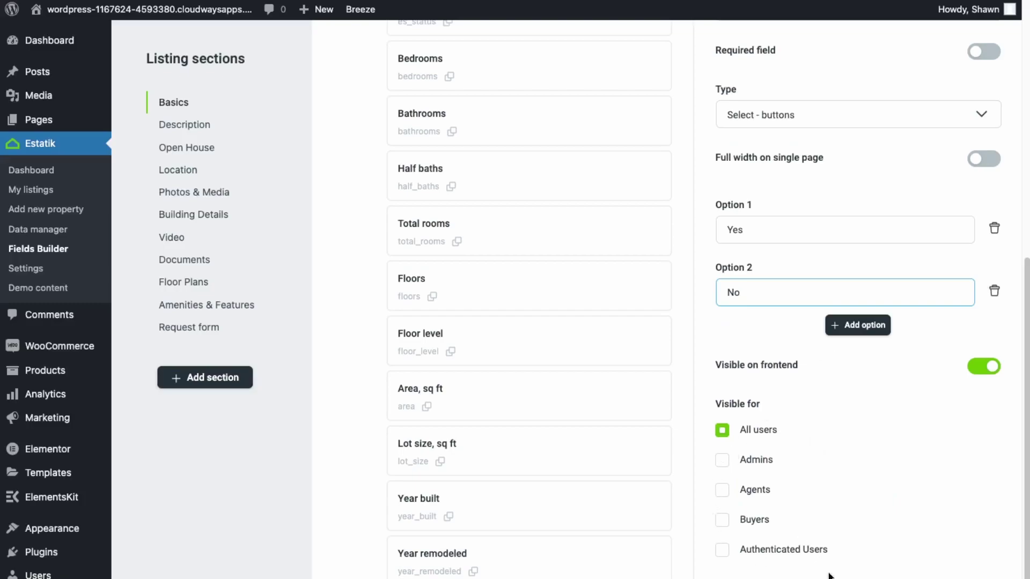
{"action": "scroll", "coordinate": [707, 299], "scroll_direction": "down", "scroll_amount": 1}
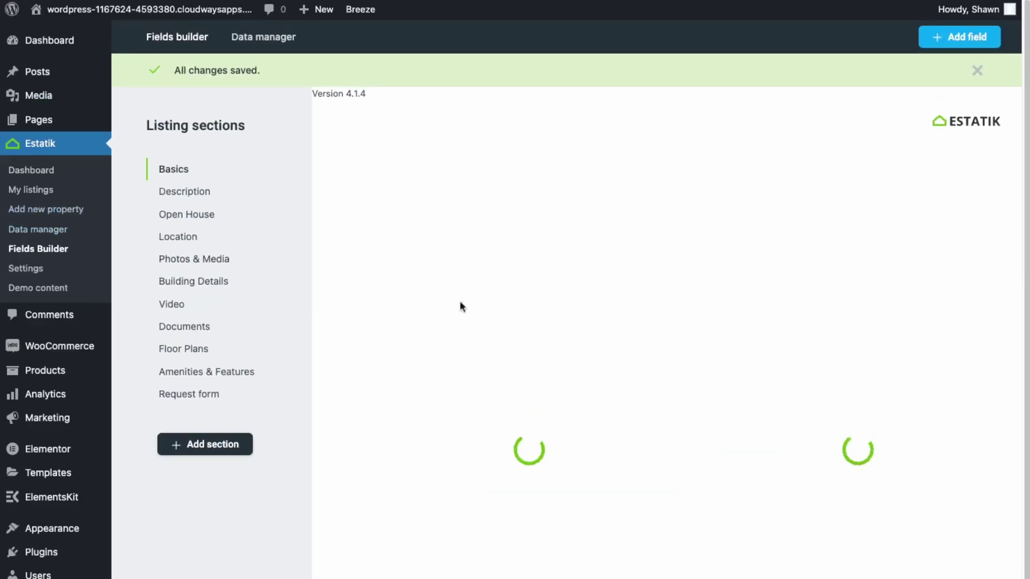
Step: Move the Backyard field up the Basics listing fields to follow Price per sqft
{"action": "scroll", "coordinate": [472, 300], "scroll_direction": "down", "scroll_amount": 5}
{"action": "scroll", "coordinate": [472, 294], "scroll_direction": "up", "scroll_amount": 5}
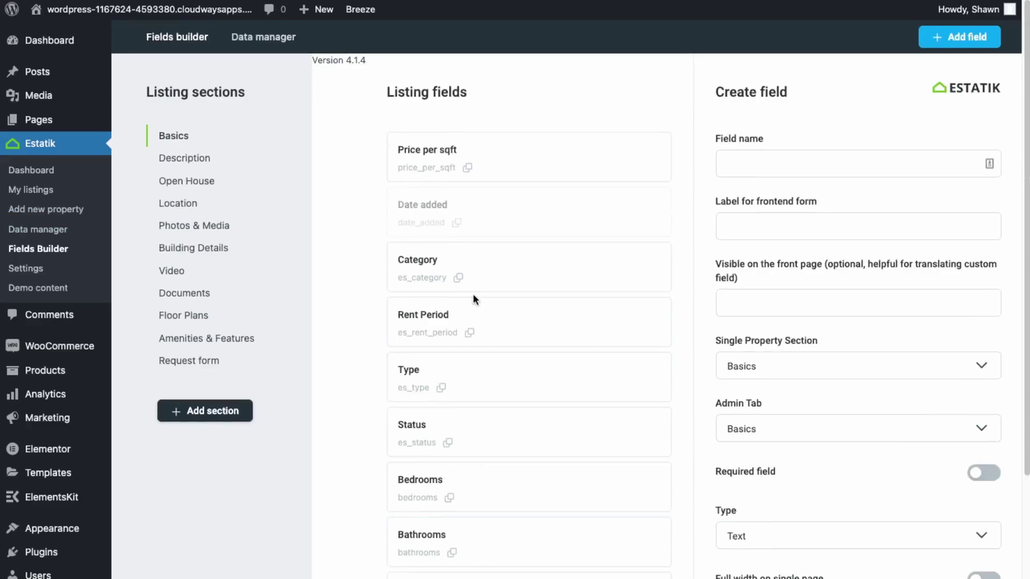
{"action": "scroll", "coordinate": [483, 161], "scroll_direction": "down", "scroll_amount": 8}
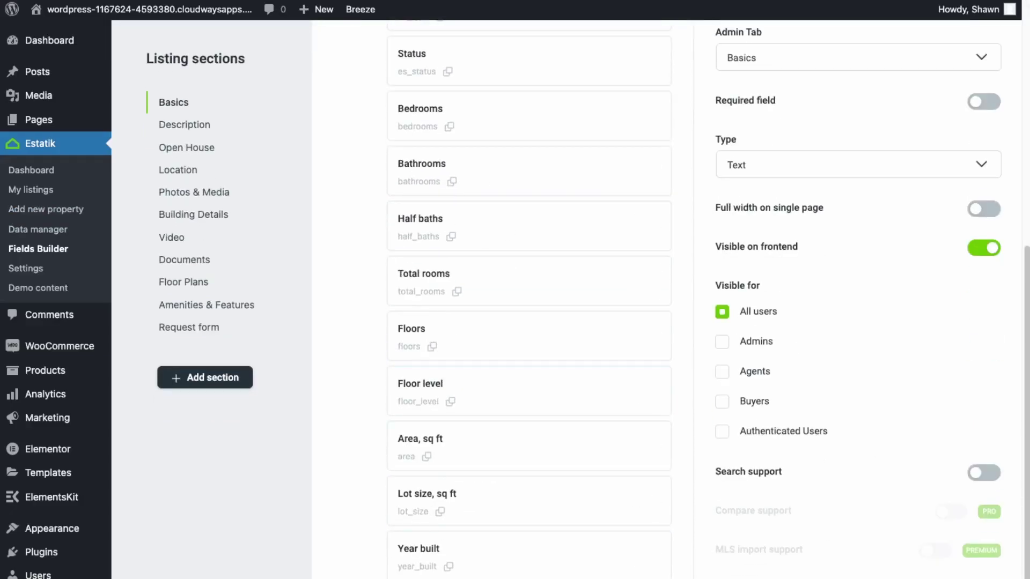
{"action": "left_click_drag", "start_coordinate": [570, 574], "coordinate": [550, 484]}
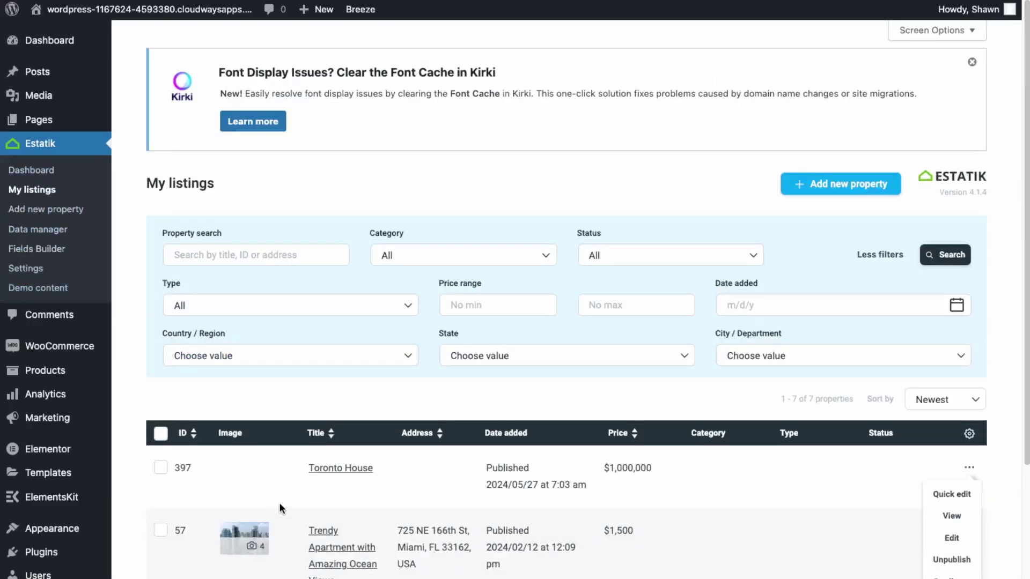
Step: Open the Toronto House property from the listings for editing and go to its Backyard field in the basics
{"action": "left_click", "coordinate": [335, 472]}
{"action": "scroll", "coordinate": [335, 474], "scroll_direction": "down", "scroll_amount": 10}
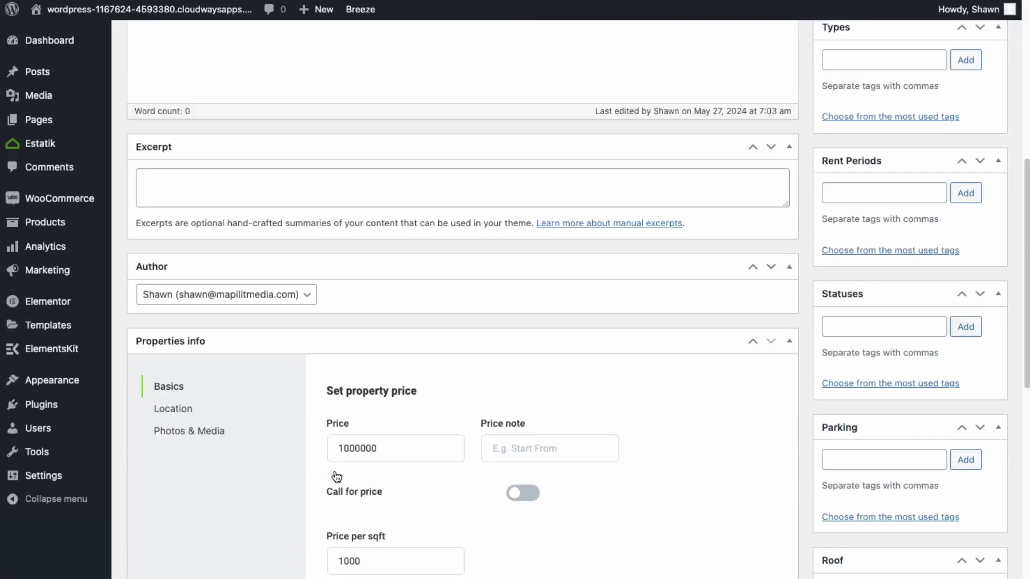
{"action": "scroll", "coordinate": [337, 476], "scroll_direction": "down", "scroll_amount": 2}
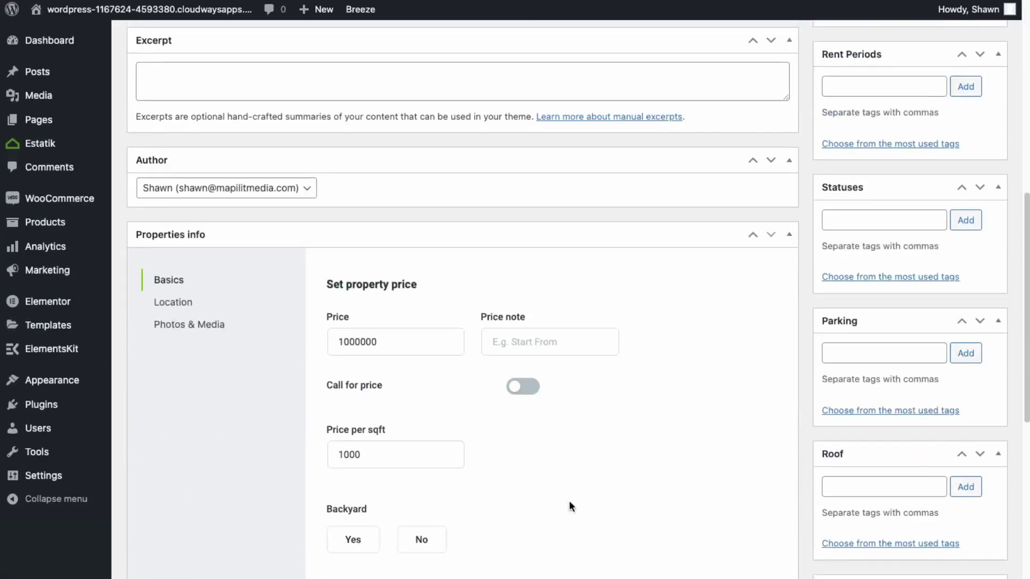
Step: Set the Toronto House property's Backyard field to Yes, update the listing and view its published post
{"action": "left_click", "coordinate": [361, 553]}
{"action": "left_click", "coordinate": [441, 547]}
{"action": "left_click", "coordinate": [353, 547]}
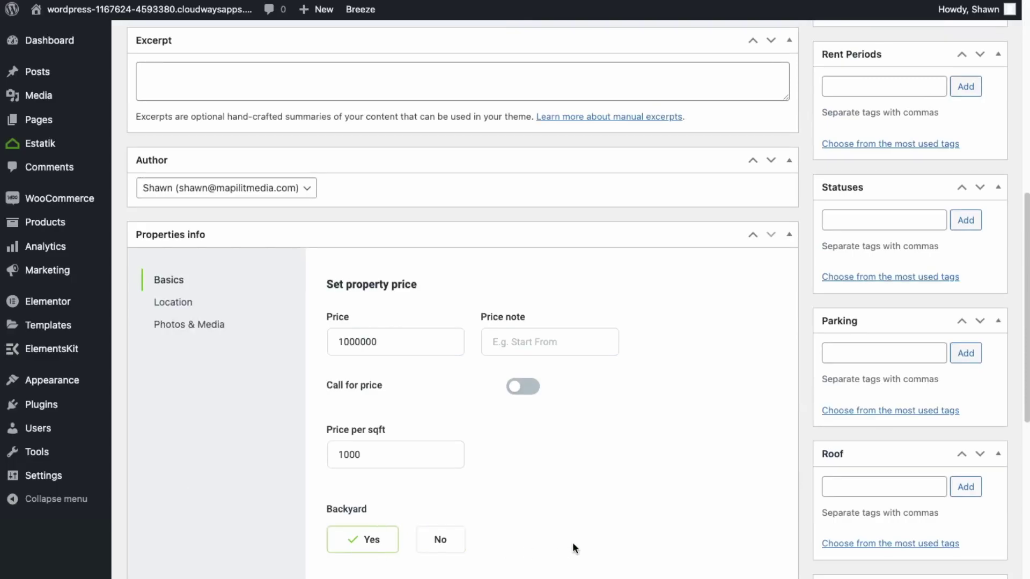
{"action": "scroll", "coordinate": [572, 543], "scroll_direction": "down", "scroll_amount": 3}
{"action": "scroll", "coordinate": [525, 513], "scroll_direction": "down", "scroll_amount": 5}
{"action": "scroll", "coordinate": [993, 315], "scroll_direction": "up", "scroll_amount": 11}
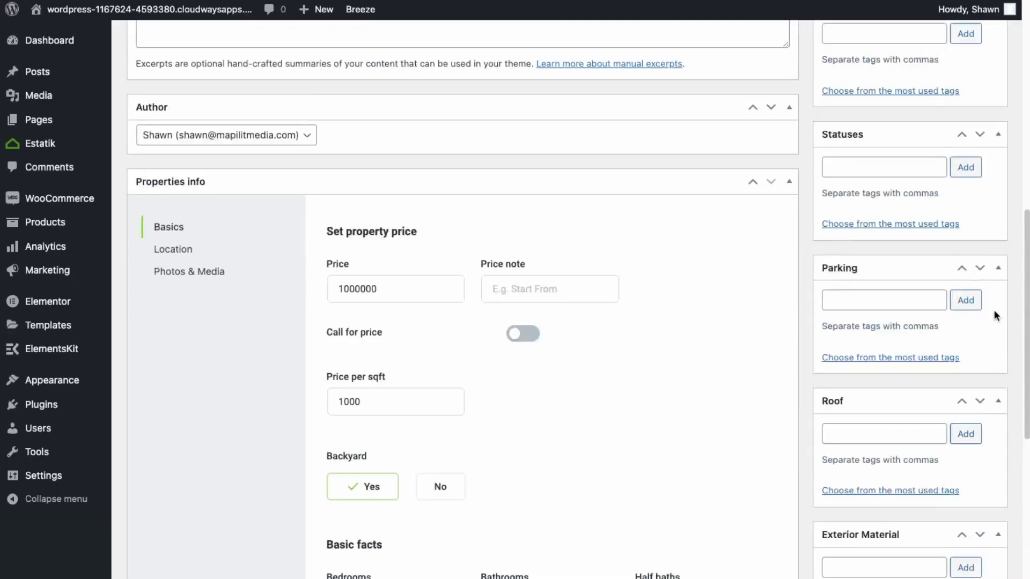
{"action": "scroll", "coordinate": [953, 220], "scroll_direction": "up", "scroll_amount": 5}
{"action": "left_click", "coordinate": [974, 267]}
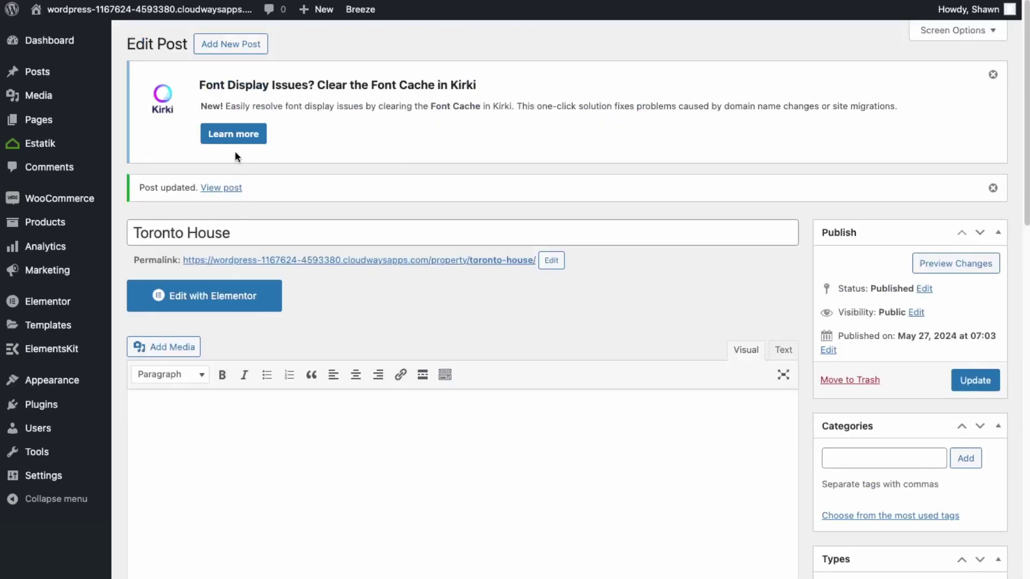
{"action": "left_click", "coordinate": [228, 189]}
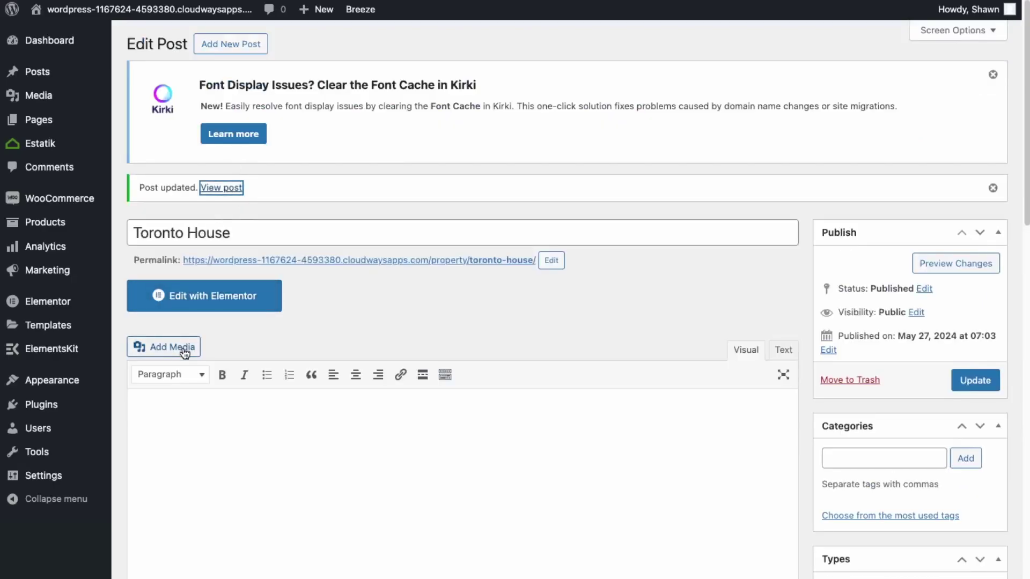
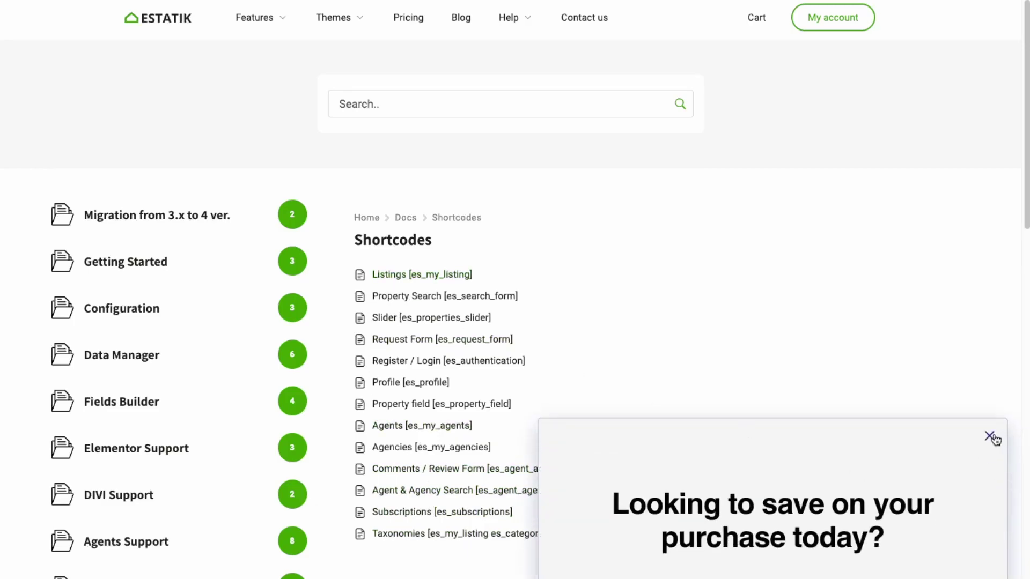
Step: Dismiss the purchase offer in the Estatik documentation and open the Listings [es_my_listing] shortcode article
{"action": "left_click", "coordinate": [990, 436]}
{"action": "left_click", "coordinate": [463, 274]}
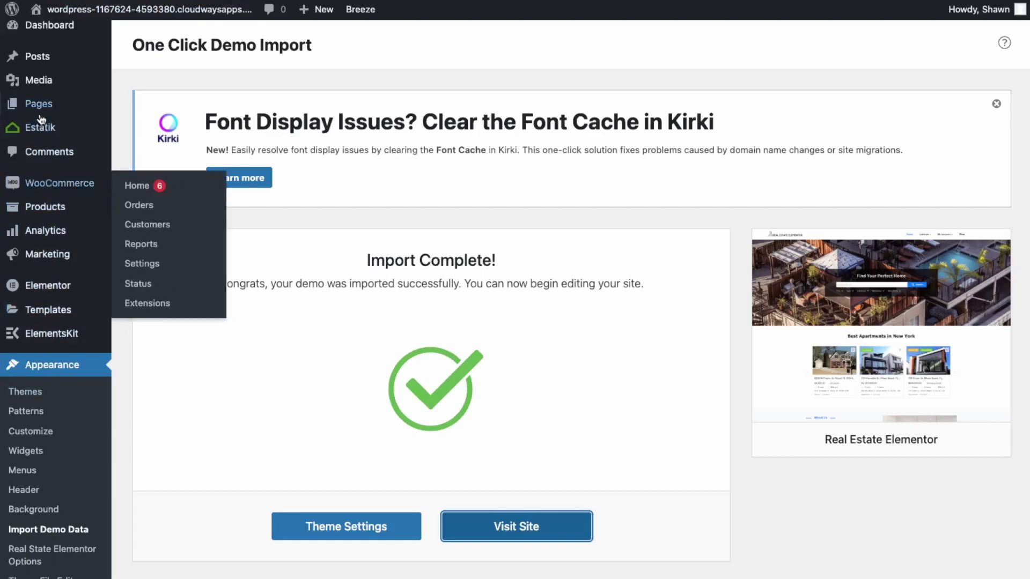
Step: Create a new WordPress page titled Toronto Homes and publish it
{"action": "mouse_move", "coordinate": [48, 105]}
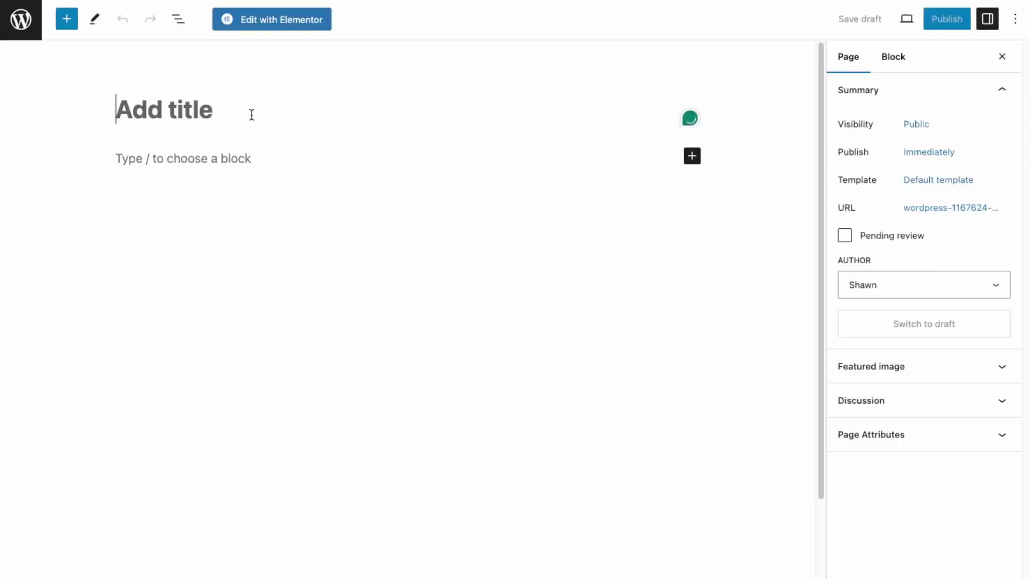
{"action": "type", "text": "Tiri"}
{"action": "key", "text": "BackSpace"}
{"action": "key", "text": "BackSpace"}
{"action": "type", "text": "ont"}
{"action": "key", "text": "BackSpace"}
{"action": "key", "text": "BackSpace"}
{"action": "type", "text": "ronto Homes"}
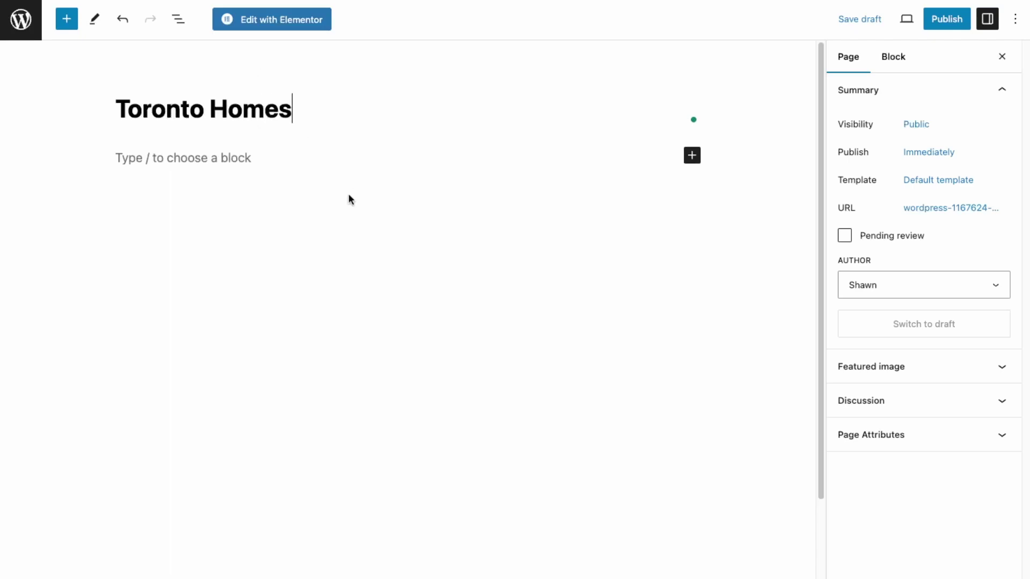
{"action": "left_click", "coordinate": [939, 27]}
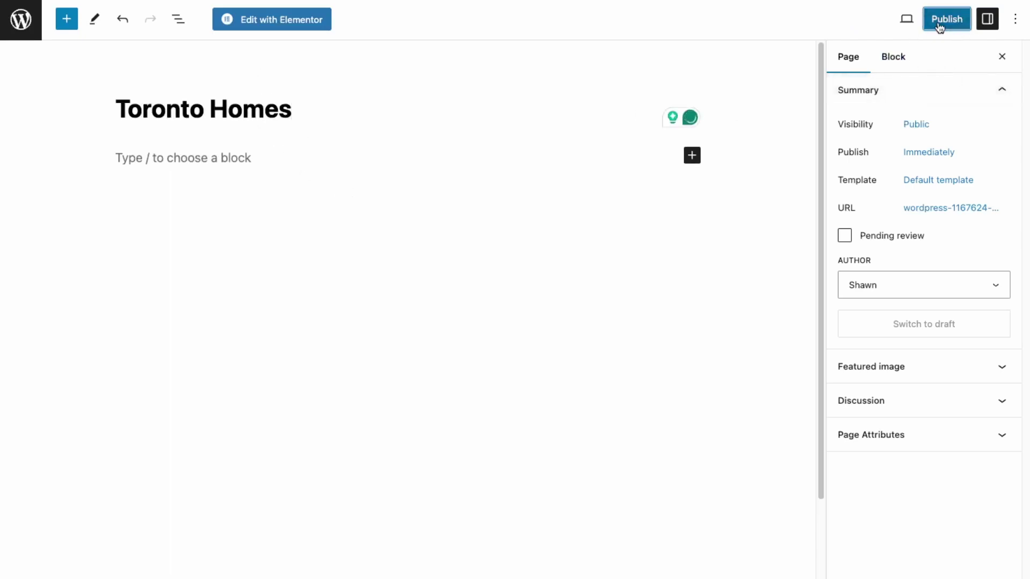
{"action": "left_click", "coordinate": [913, 28]}
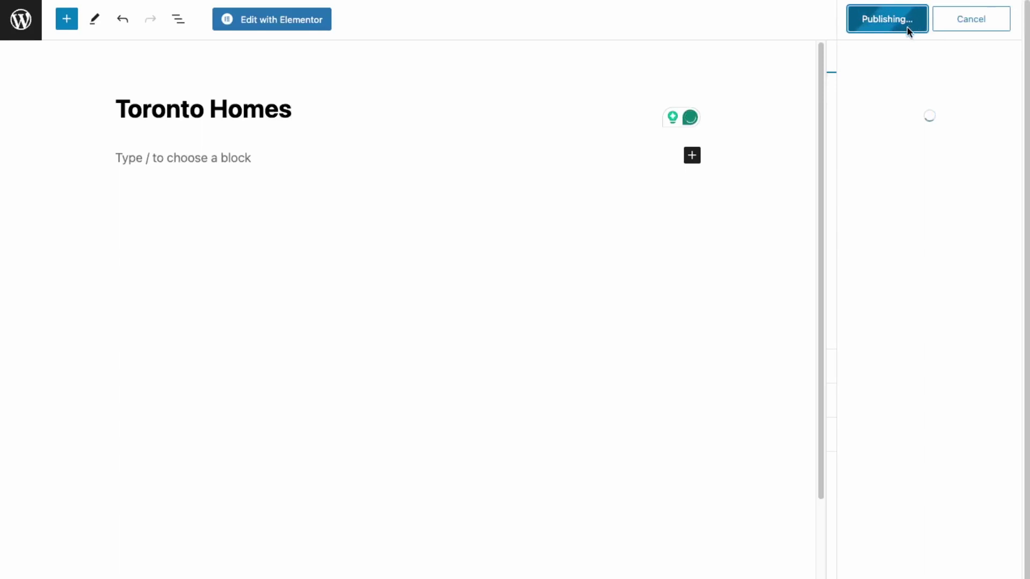
Step: Open the Toronto Homes page in Elementor and add a Flexbox container with a single-column, downward structure
{"action": "left_click", "coordinate": [272, 20]}
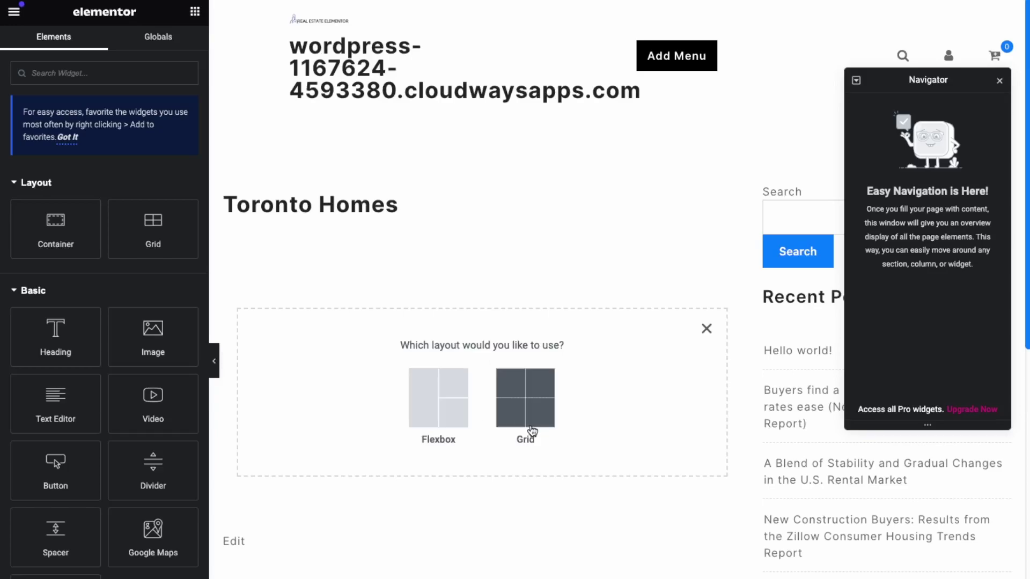
{"action": "left_click", "coordinate": [444, 423]}
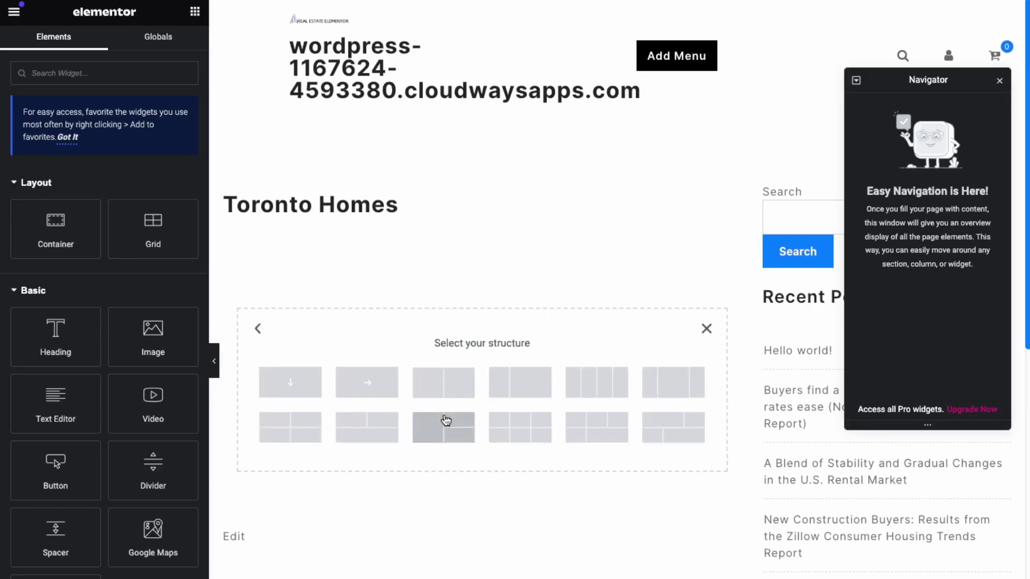
{"action": "left_click", "coordinate": [292, 385]}
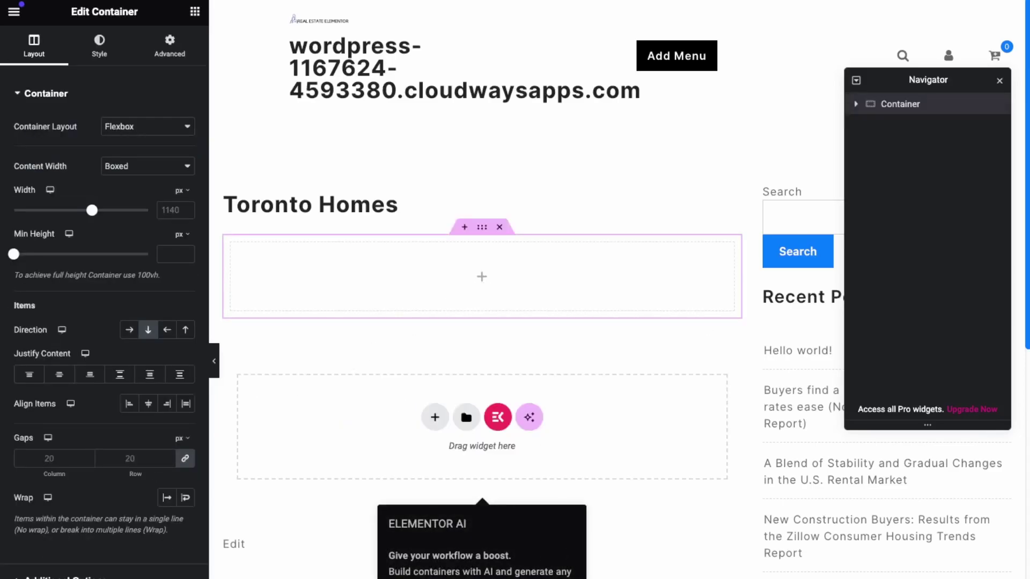
Step: Search for the Shortcode widget and insert it into the empty container, ready for its shortcode text
{"action": "left_click", "coordinate": [483, 278]}
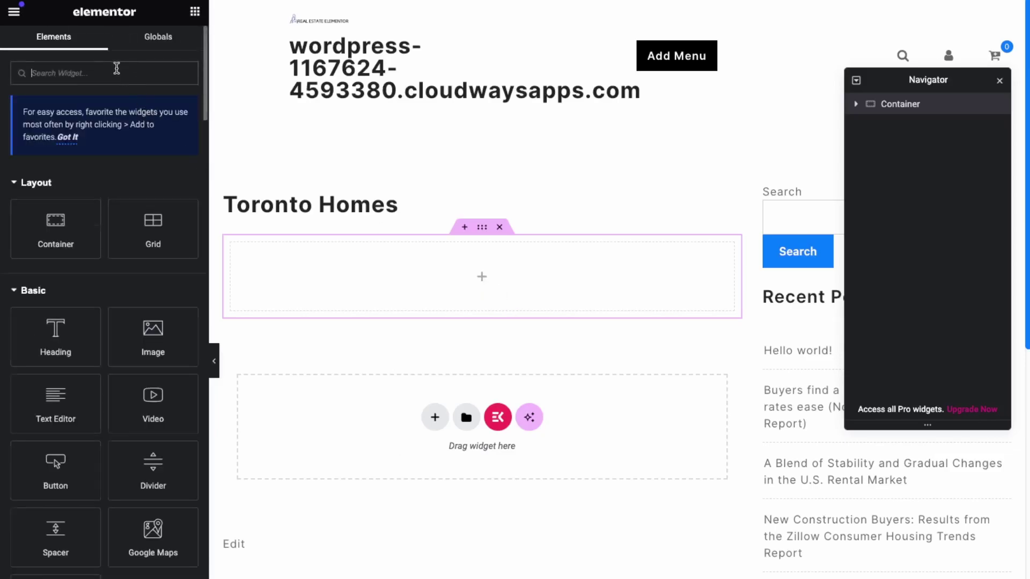
{"action": "type", "text": "short"}
{"action": "left_click", "coordinate": [47, 209]}
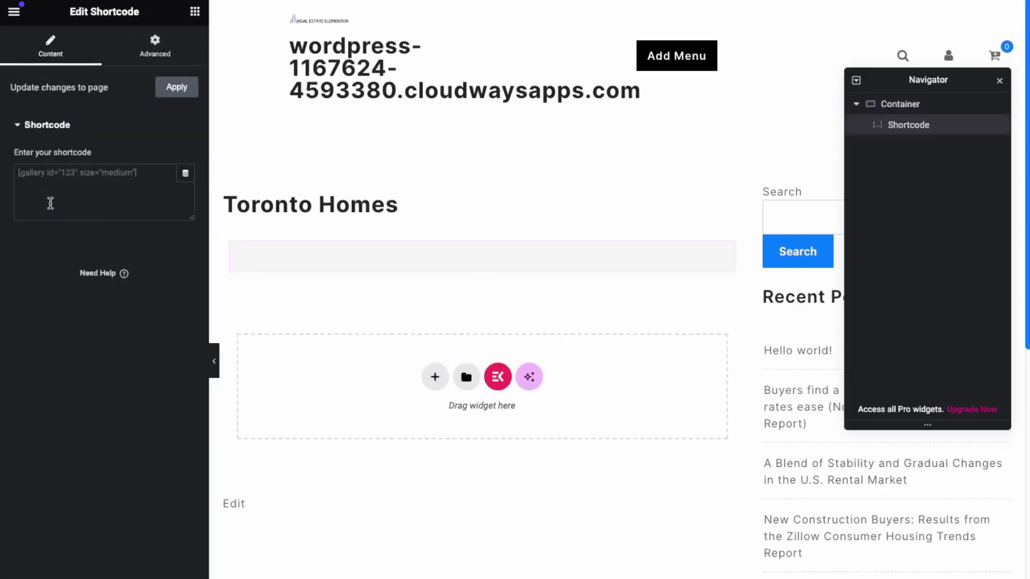
{"action": "left_click", "coordinate": [102, 193]}
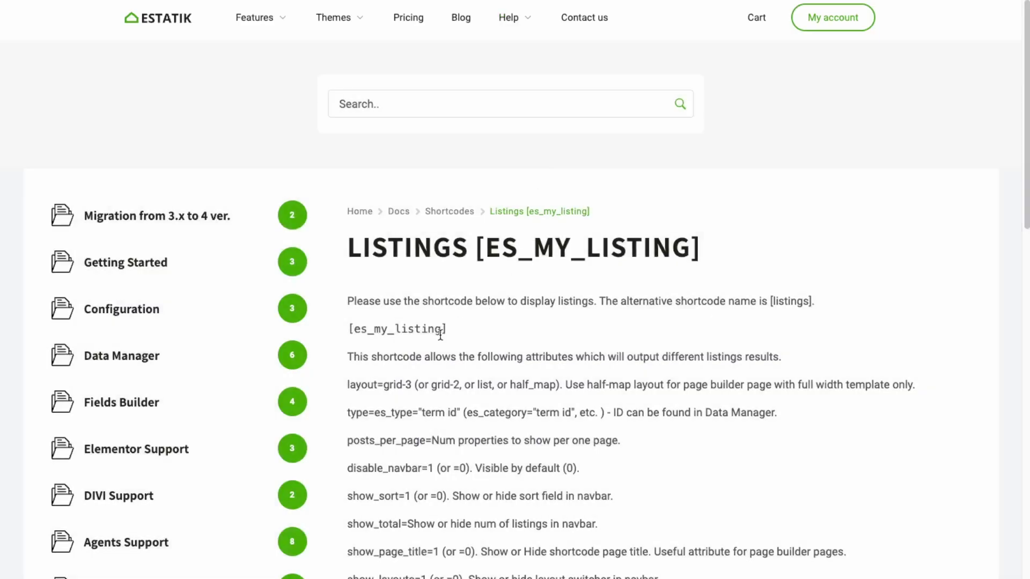
Step: Copy the [es_my_listing] shortcode and the es_category="term id" attribute from the Estatik Listings documentation for the Shortcode widget
{"action": "left_click_drag", "start_coordinate": [446, 331], "coordinate": [350, 317]}
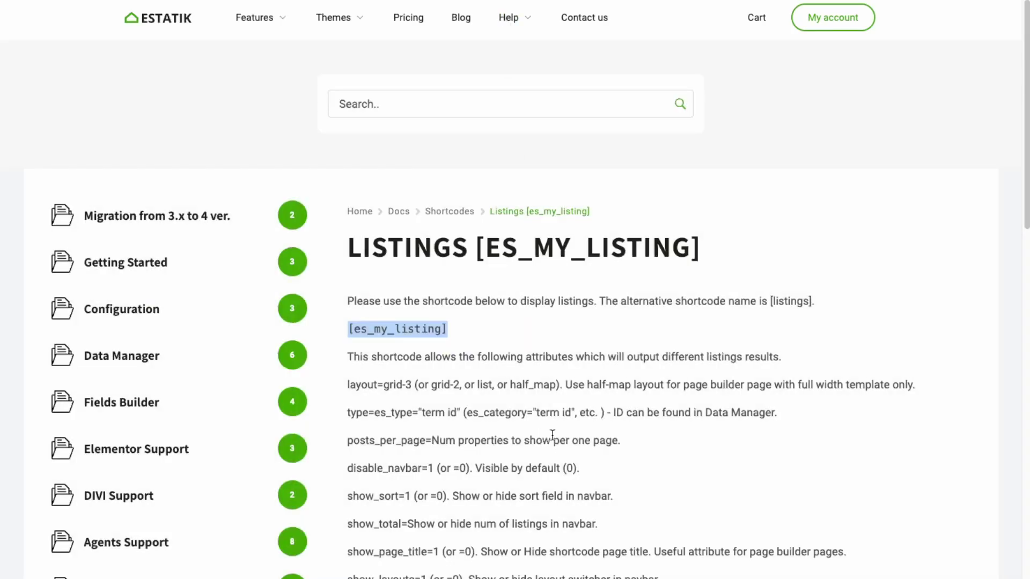
{"action": "left_click_drag", "start_coordinate": [574, 411], "coordinate": [466, 408]}
{"action": "key", "text": "ctrl+c"}
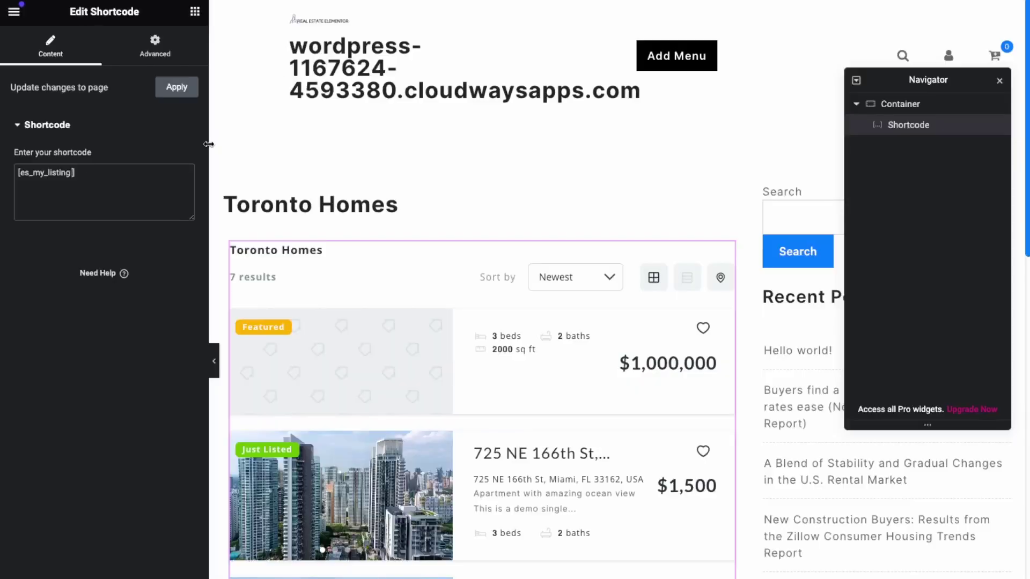
Step: Complete the Shortcode widget's text as [es_my_listing es_category="toronto"], replacing the term id placeholder
{"action": "key", "text": "ctrl+v"}
{"action": "key", "text": "Left"}
{"action": "key", "text": "BackSpace"}
{"action": "key", "text": "BackSpace"}
{"action": "key", "text": "BackSpace"}
{"action": "key", "text": "BackSpace"}
{"action": "key", "text": "BackSpace"}
{"action": "key", "text": "BackSpace"}
{"action": "key", "text": "BackSpace"}
{"action": "type", "text": "toronto"}
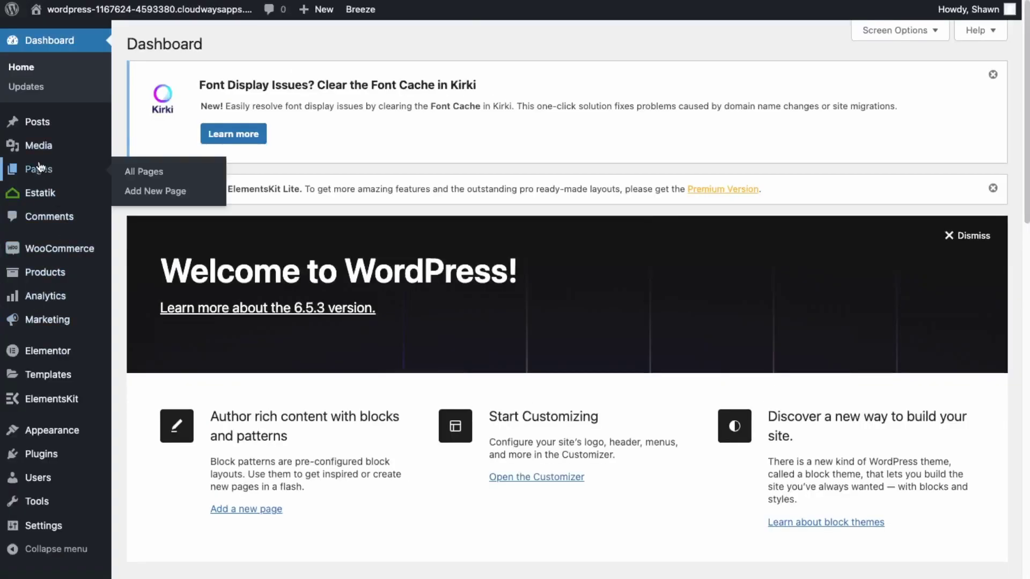
Step: Open the Toronto House listing from Estatik, add the category toronto and update the post
{"action": "mouse_move", "coordinate": [43, 194]}
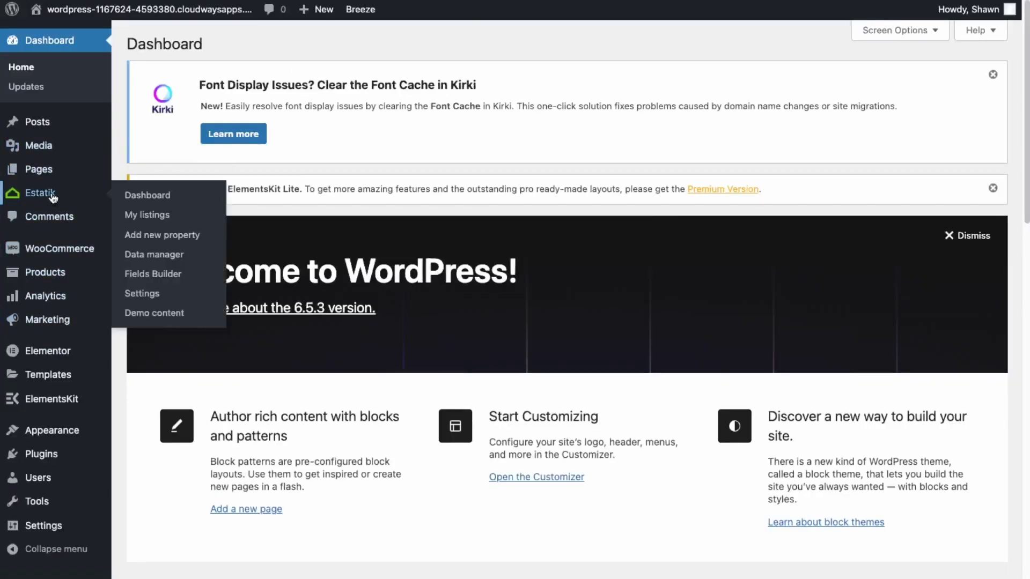
{"action": "left_click", "coordinate": [136, 220]}
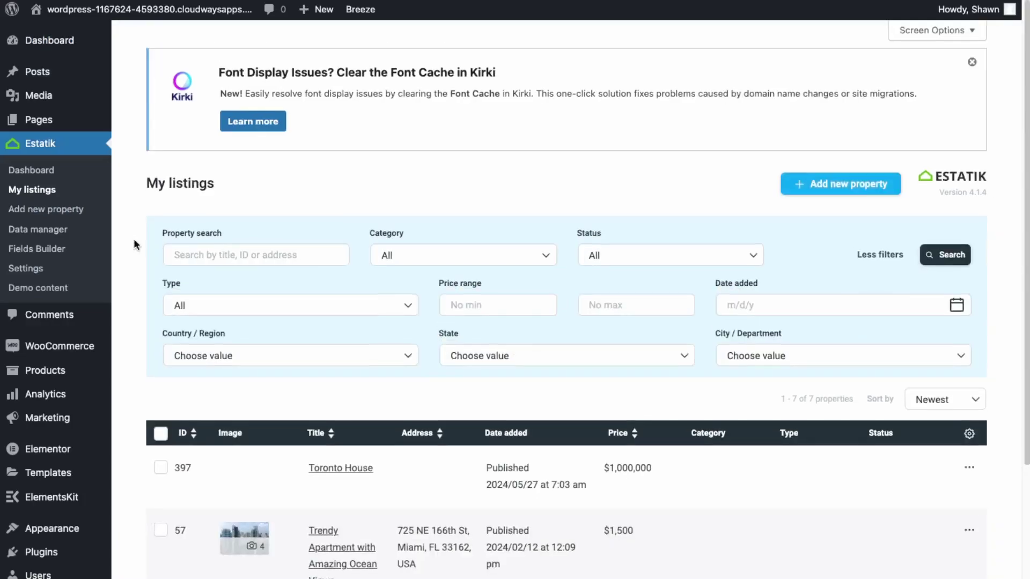
{"action": "left_click", "coordinate": [355, 474]}
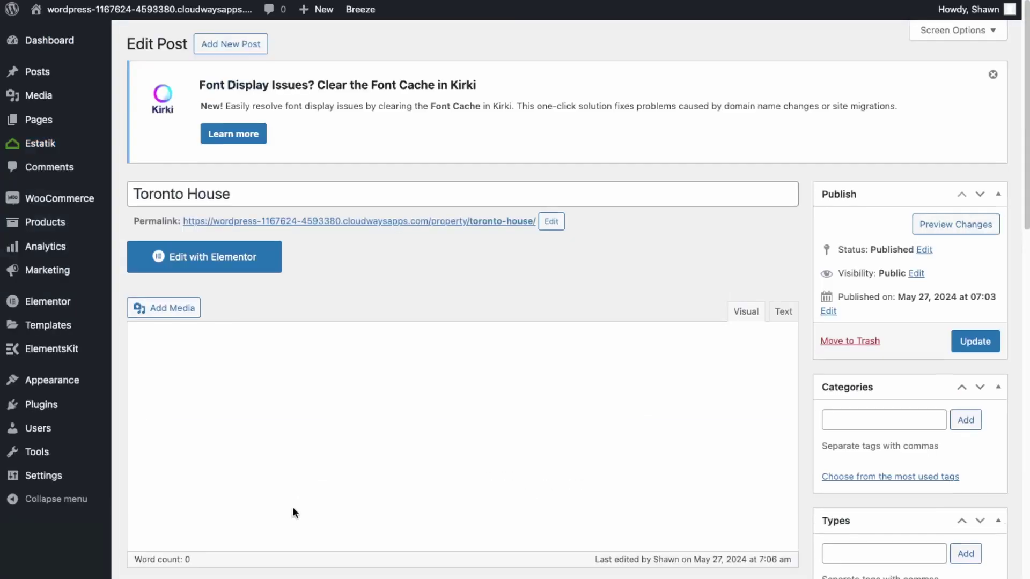
{"action": "left_click", "coordinate": [904, 421]}
{"action": "type", "text": "toronto"}
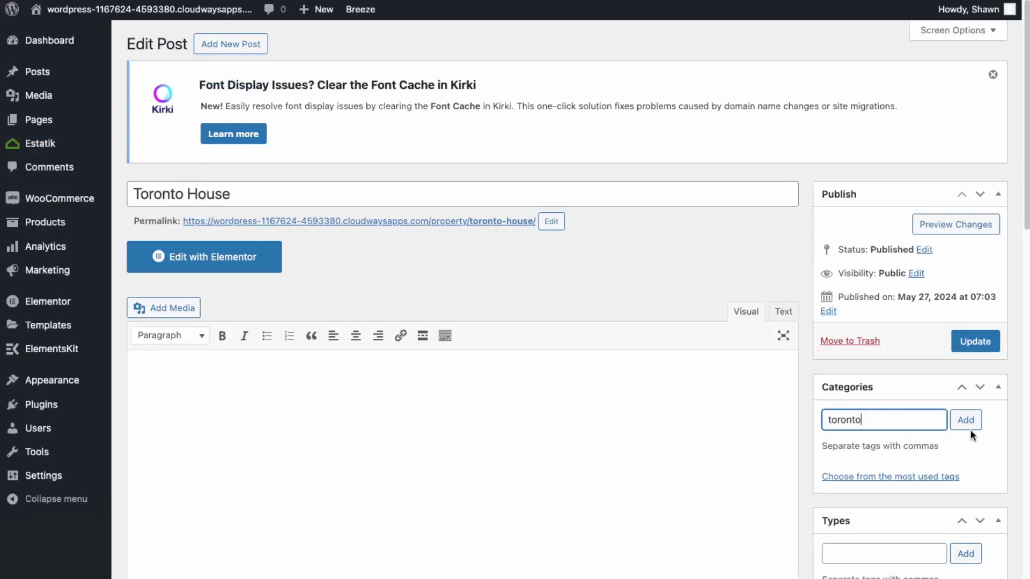
{"action": "left_click", "coordinate": [970, 424]}
{"action": "left_click", "coordinate": [974, 341]}
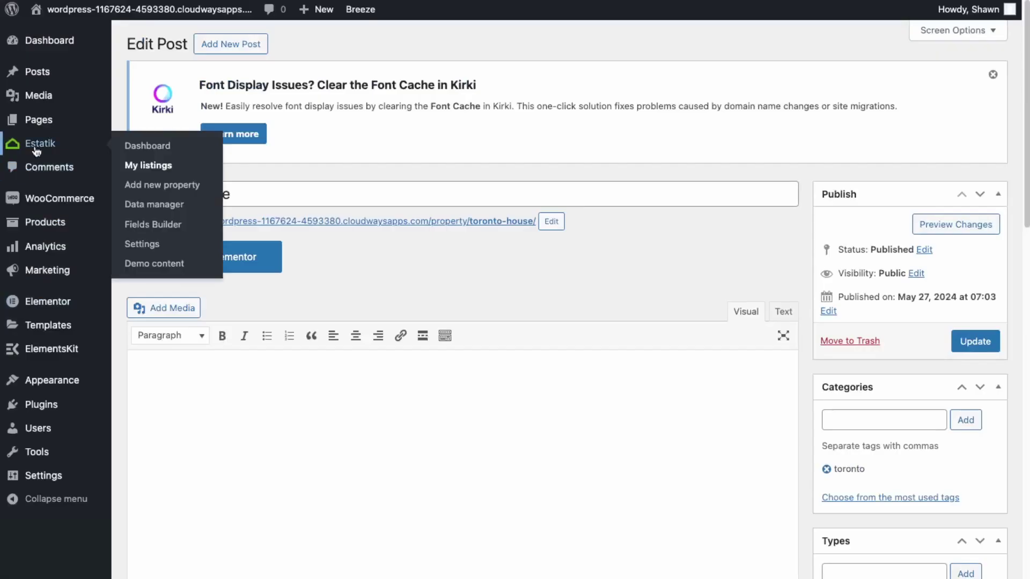
Step: Look up the toronto category's ID in the Estatik data manager and set es_category to 133 in the Toronto Homes page's shortcode
{"action": "left_click", "coordinate": [153, 206]}
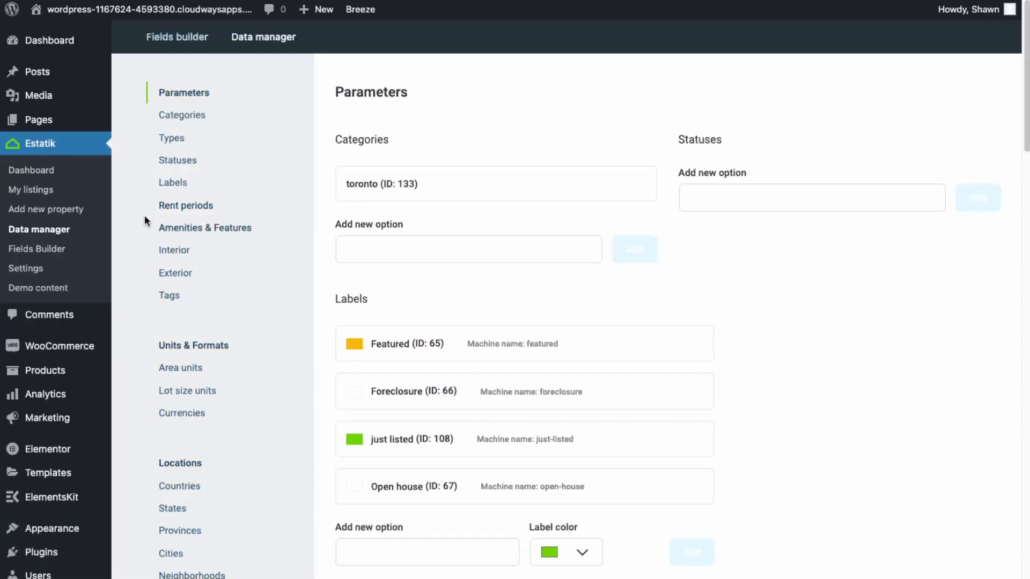
{"action": "double_click", "coordinate": [408, 184]}
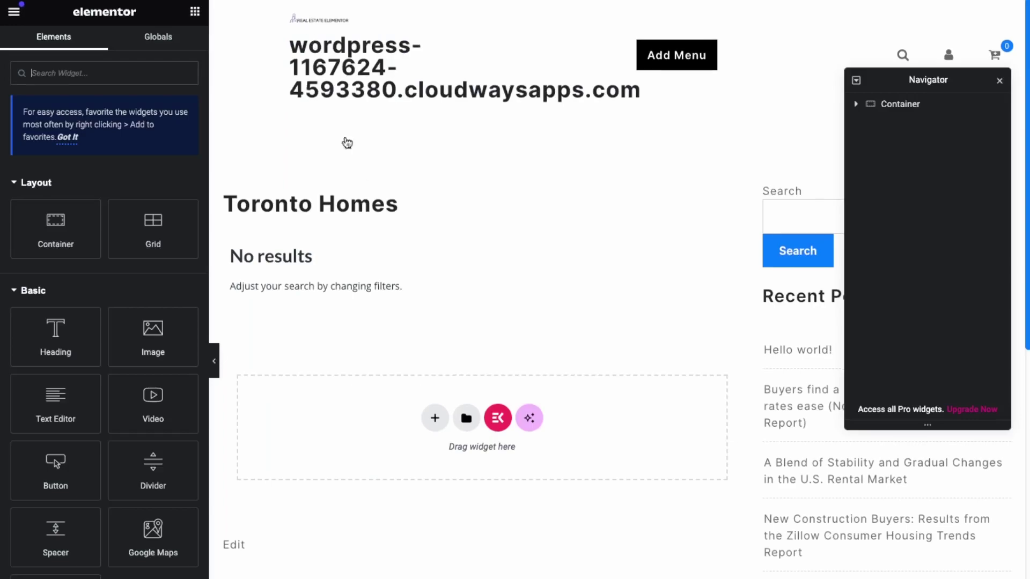
{"action": "left_click", "coordinate": [378, 269]}
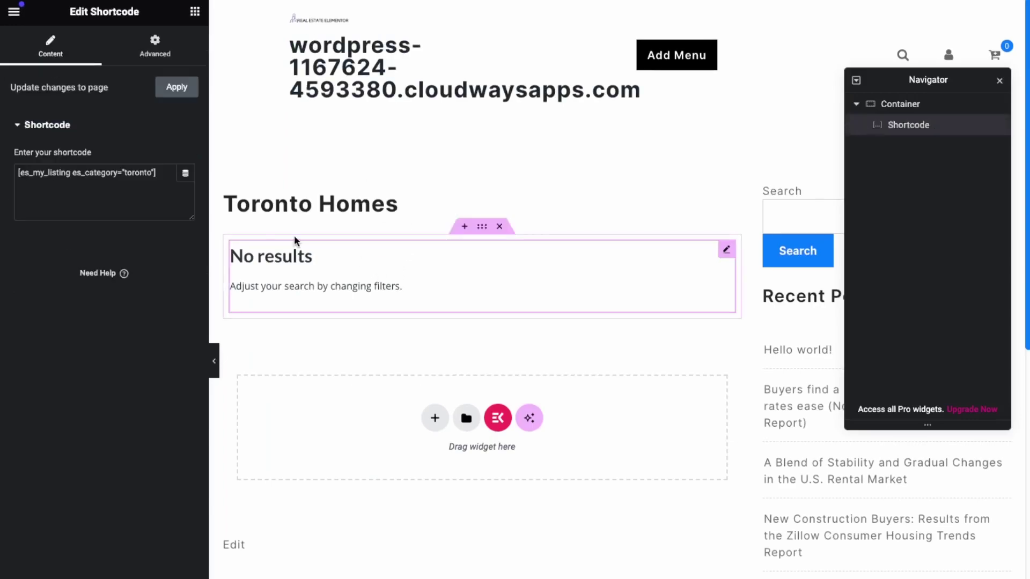
{"action": "left_click", "coordinate": [153, 174]}
{"action": "key", "text": "BackSpace"}
{"action": "key", "text": "BackSpace"}
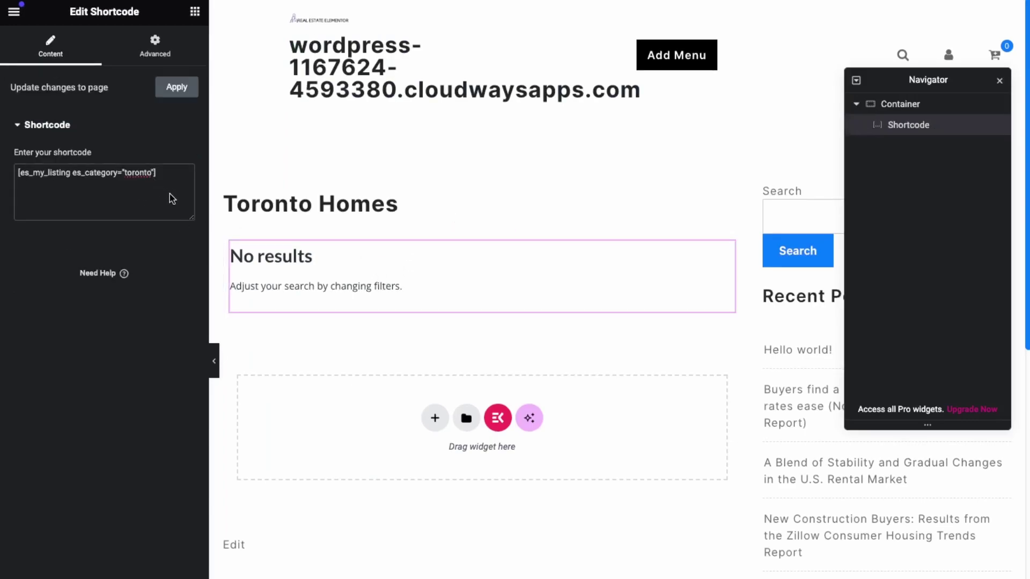
{"action": "key", "text": "BackSpace"}
{"action": "key", "text": "BackSpace"}
{"action": "key", "text": "BackSpace"}
{"action": "key", "text": "BackSpace"}
{"action": "key", "text": "BackSpace"}
{"action": "type", "text": "133"}
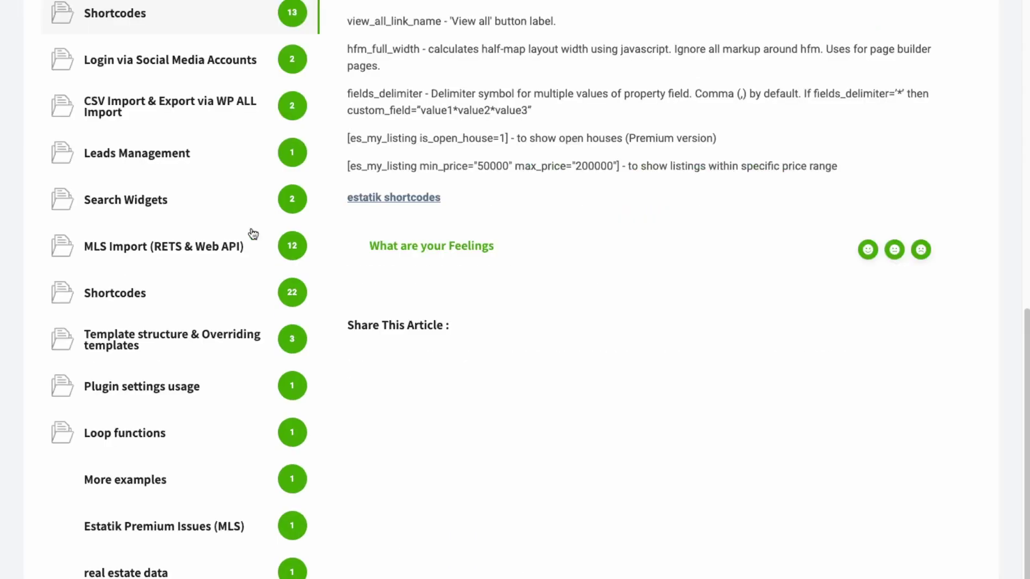
Step: Examine the attributes that the [es_my_listing] shortcode accepts in the Estatik Listings documentation
{"action": "scroll", "coordinate": [575, 349], "scroll_direction": "up", "scroll_amount": 12}
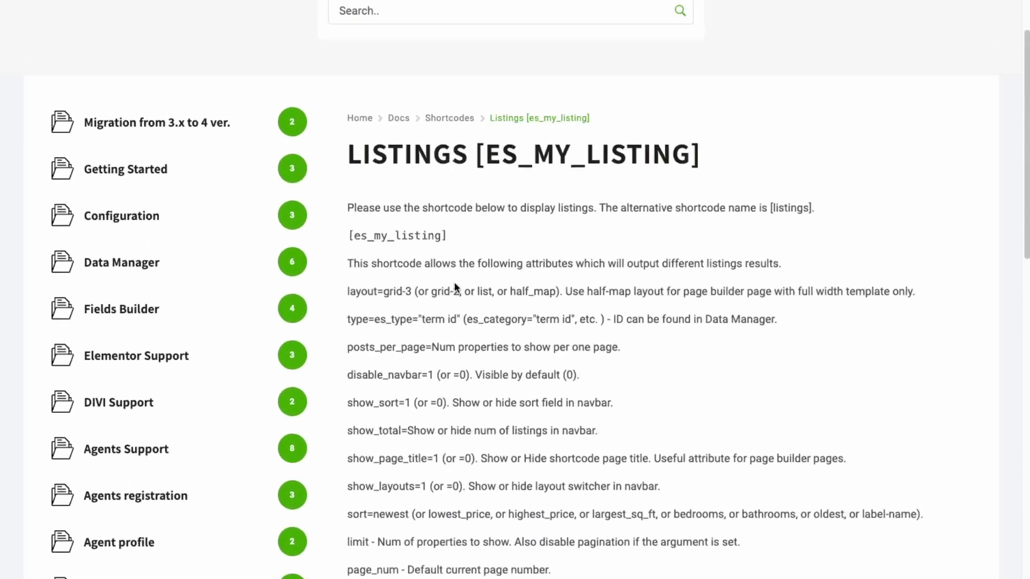
{"action": "scroll", "coordinate": [455, 286], "scroll_direction": "down", "scroll_amount": 2}
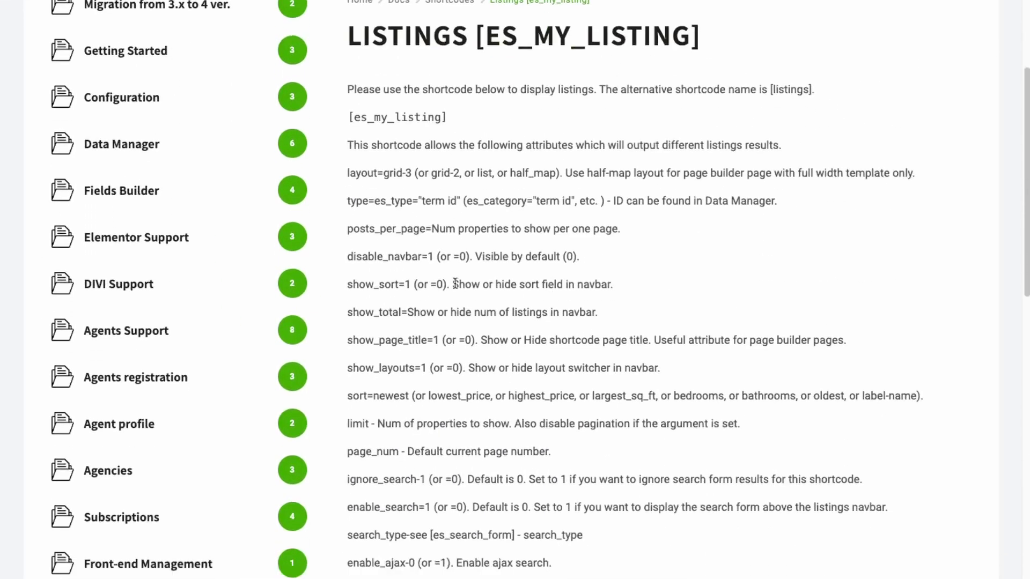
{"action": "scroll", "coordinate": [454, 282], "scroll_direction": "down", "scroll_amount": 1}
{"action": "scroll", "coordinate": [453, 282], "scroll_direction": "up", "scroll_amount": 4}
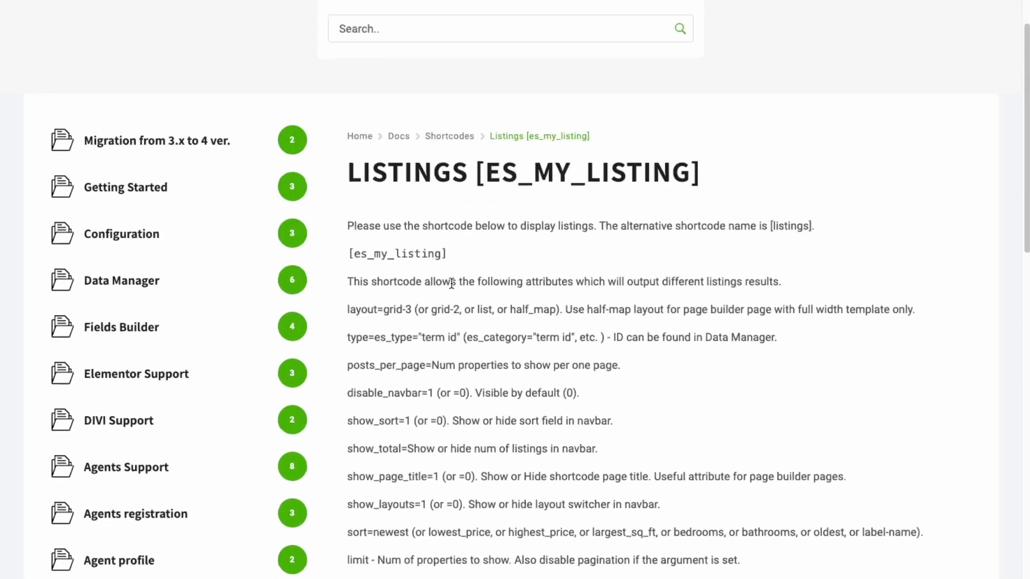
{"action": "scroll", "coordinate": [451, 283], "scroll_direction": "down", "scroll_amount": 5}
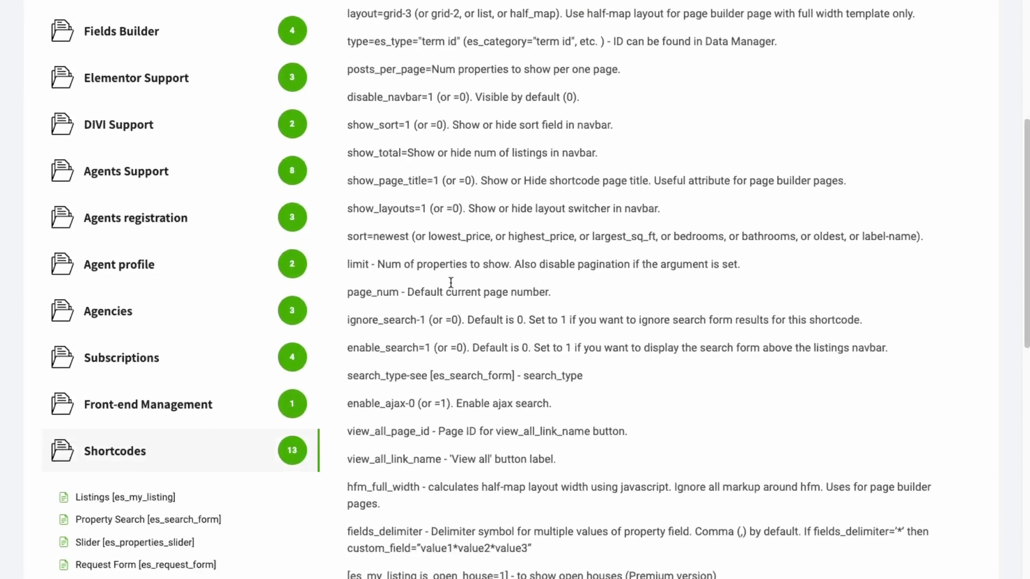
{"action": "scroll", "coordinate": [416, 317], "scroll_direction": "down", "scroll_amount": 4}
{"action": "scroll", "coordinate": [387, 315], "scroll_direction": "up", "scroll_amount": 6}
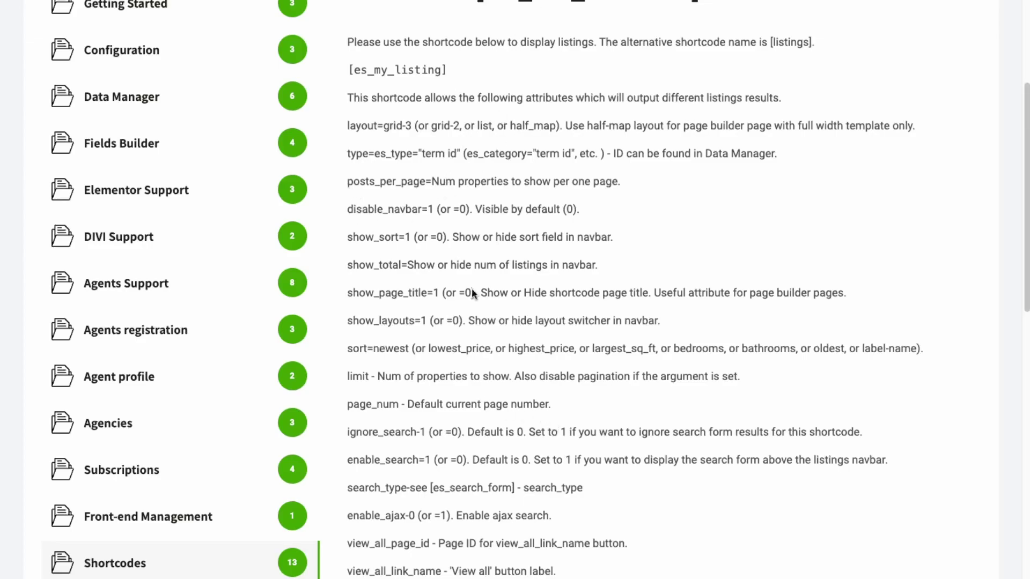
{"action": "scroll", "coordinate": [535, 397], "scroll_direction": "up", "scroll_amount": 3}
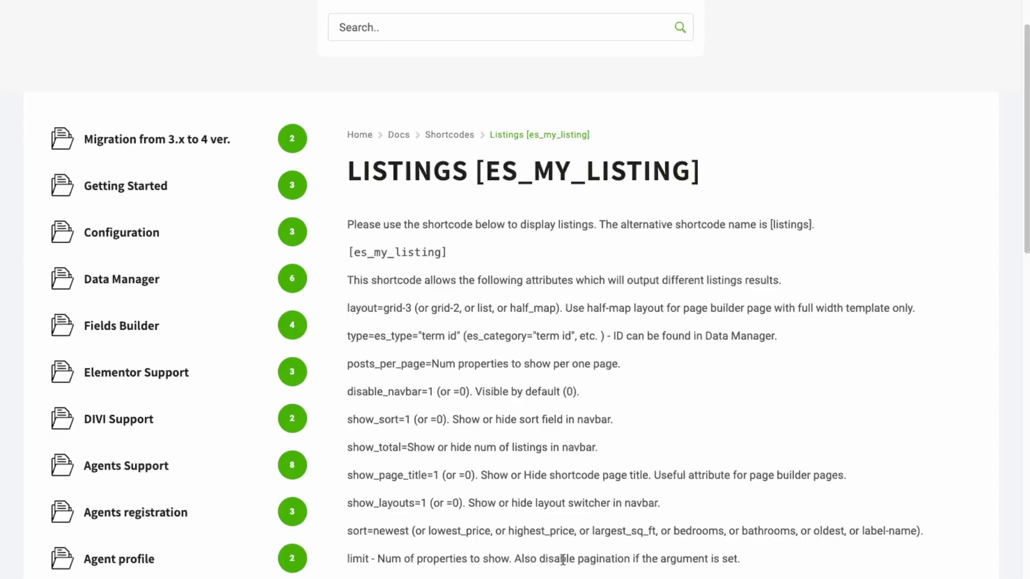
Step: Review the Map and Listing search options in the Estatik settings, including the search filters options
{"action": "scroll", "coordinate": [573, 494], "scroll_direction": "down", "scroll_amount": 3}
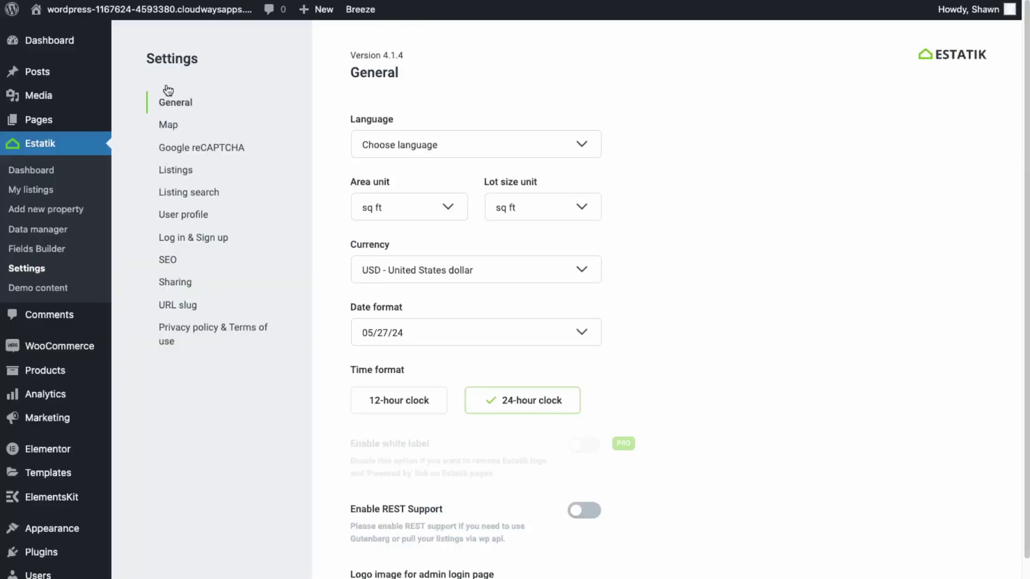
{"action": "left_click", "coordinate": [171, 129]}
{"action": "left_click", "coordinate": [194, 195]}
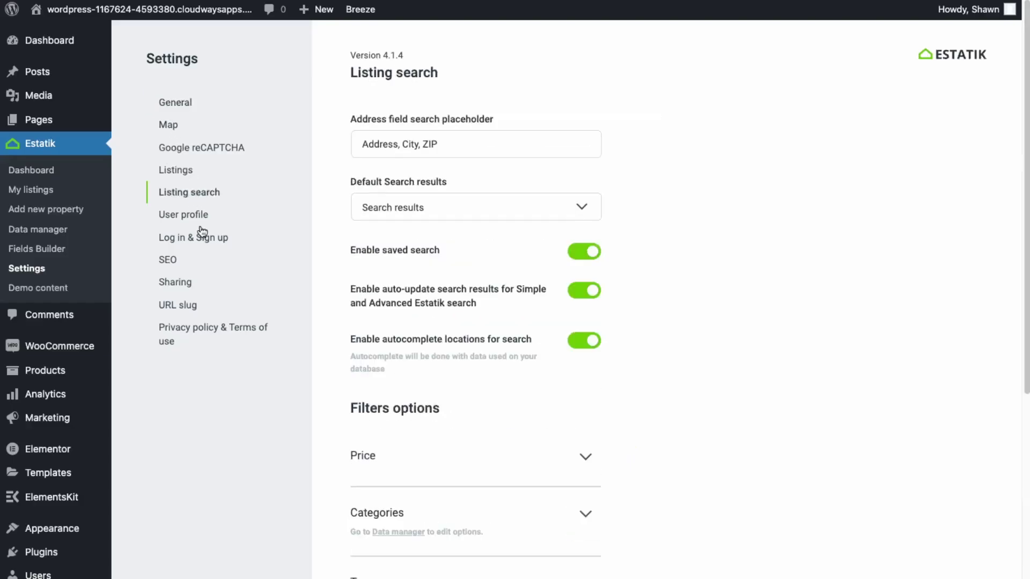
{"action": "scroll", "coordinate": [490, 214], "scroll_direction": "down", "scroll_amount": 5}
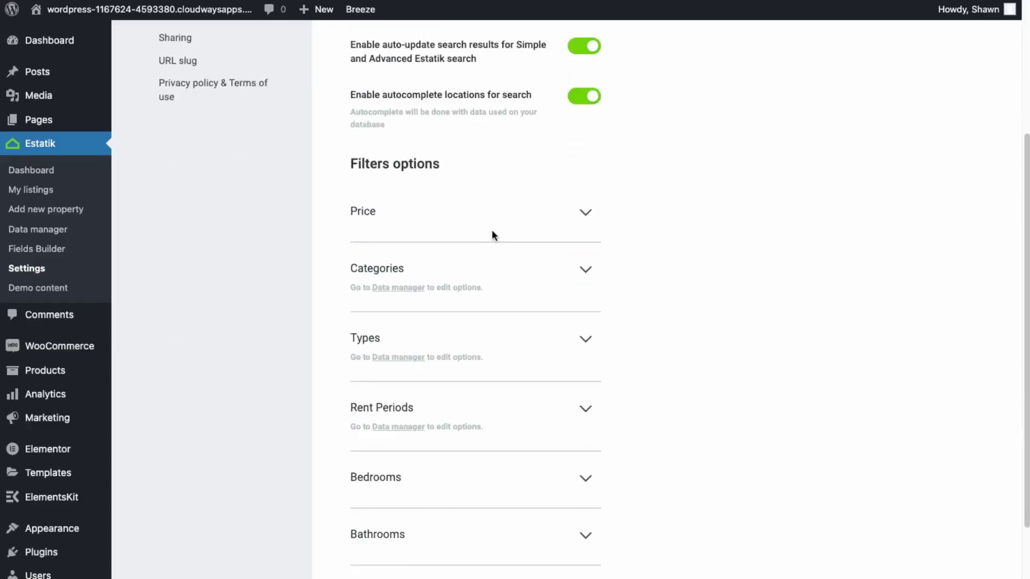
{"action": "scroll", "coordinate": [491, 221], "scroll_direction": "up", "scroll_amount": 2}
{"action": "scroll", "coordinate": [476, 338], "scroll_direction": "down", "scroll_amount": 5}
{"action": "scroll", "coordinate": [508, 394], "scroll_direction": "up", "scroll_amount": 6}
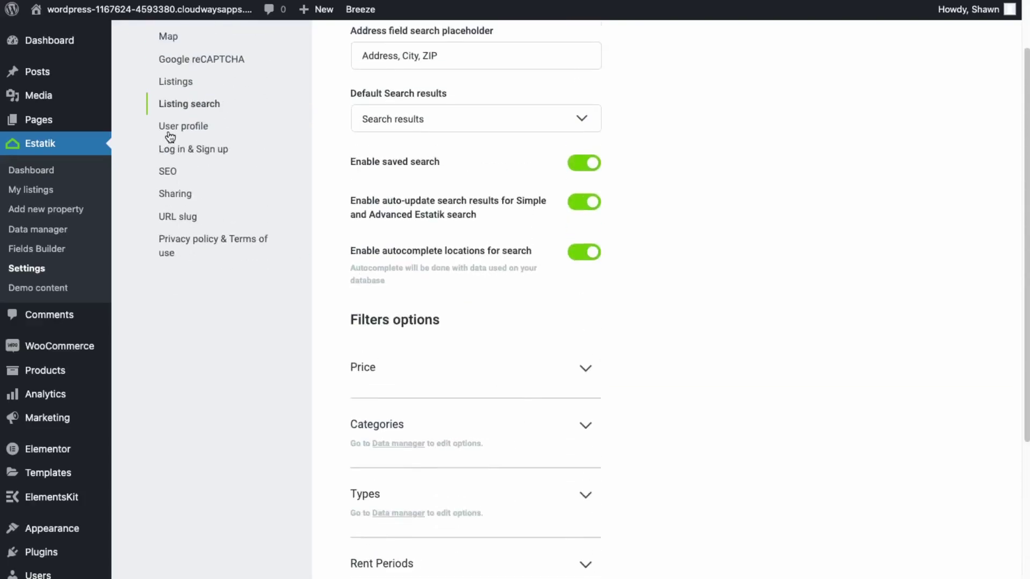
Step: Review the User profile and Log in & Sign up options in the Estatik settings
{"action": "left_click", "coordinate": [171, 128]}
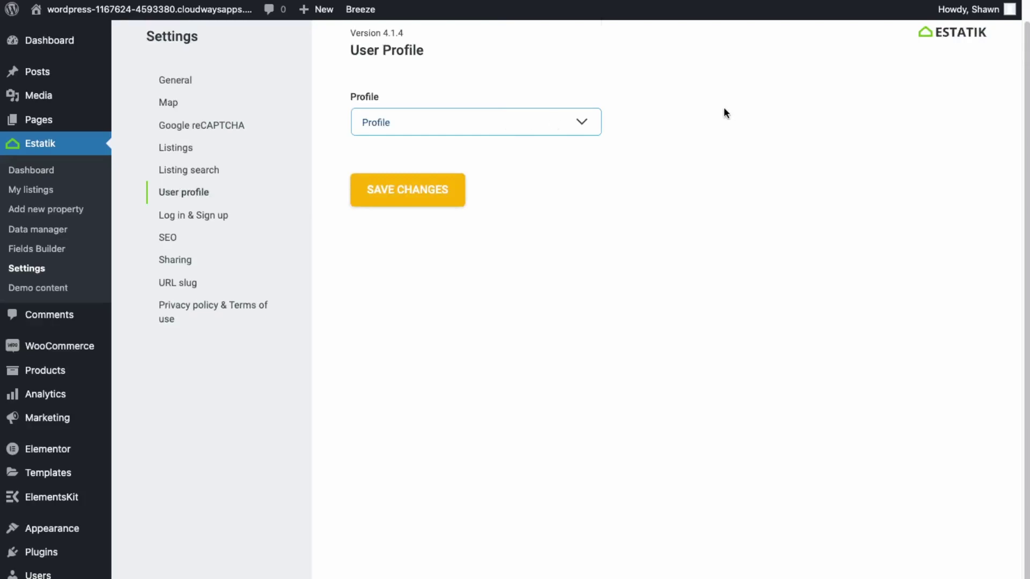
{"action": "scroll", "coordinate": [719, 123], "scroll_direction": "up", "scroll_amount": 1}
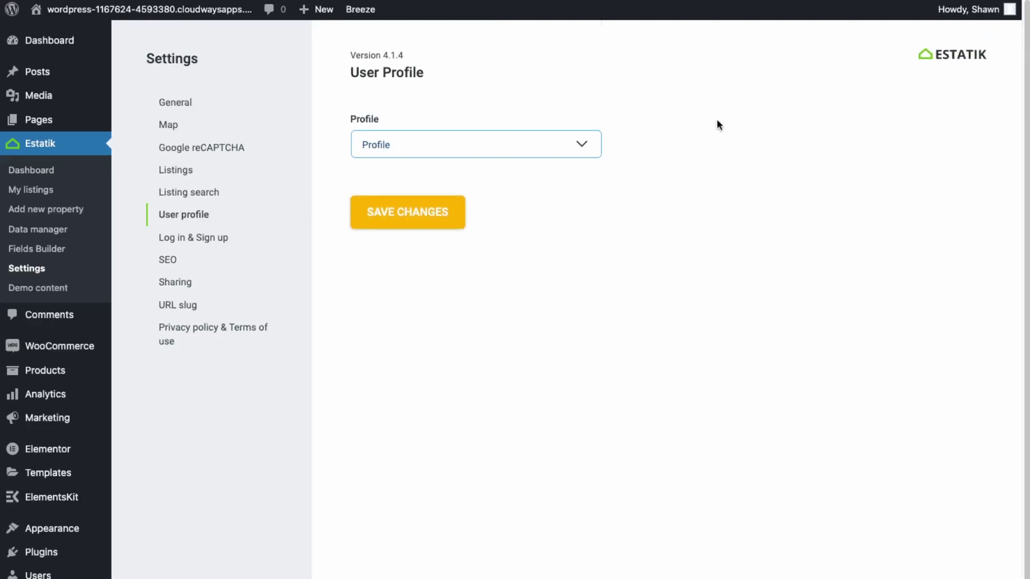
{"action": "left_click", "coordinate": [199, 239]}
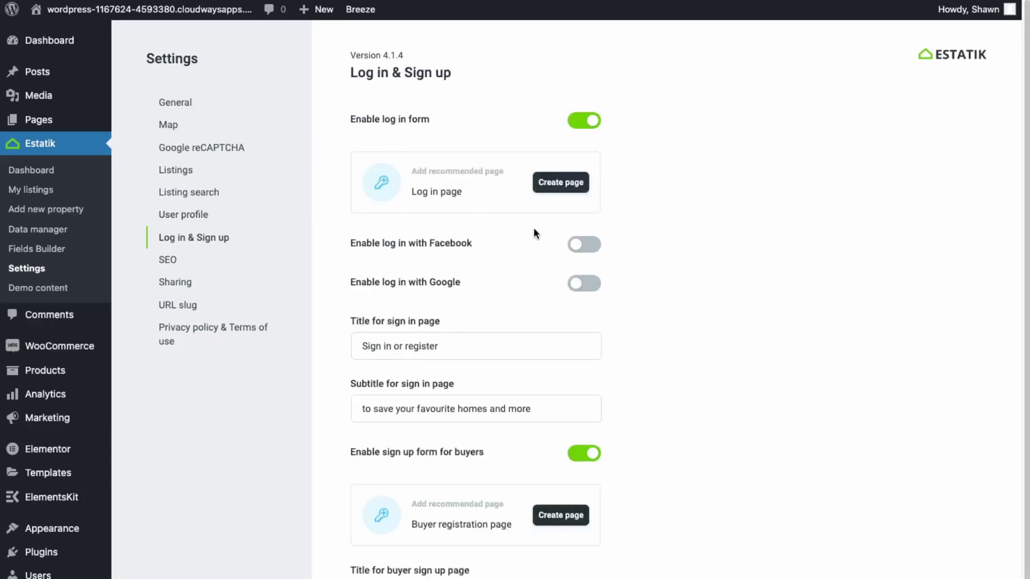
{"action": "scroll", "coordinate": [536, 229], "scroll_direction": "down", "scroll_amount": 2}
{"action": "scroll", "coordinate": [536, 230], "scroll_direction": "up", "scroll_amount": 2}
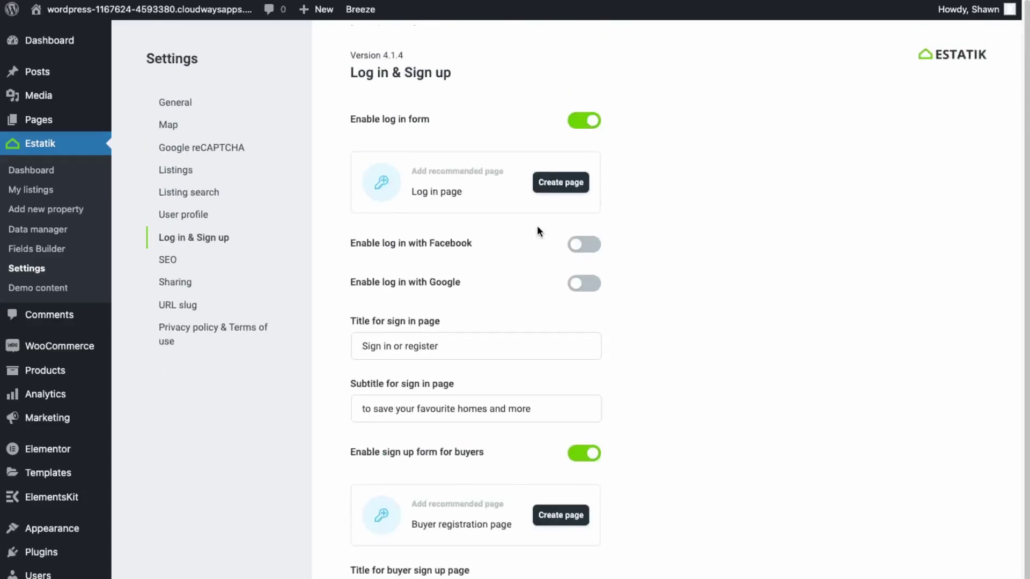
Step: Go through the SEO, Sharing, URL slug and Privacy policy & Terms of use settings of Estatik and save the settings
{"action": "left_click", "coordinate": [167, 260]}
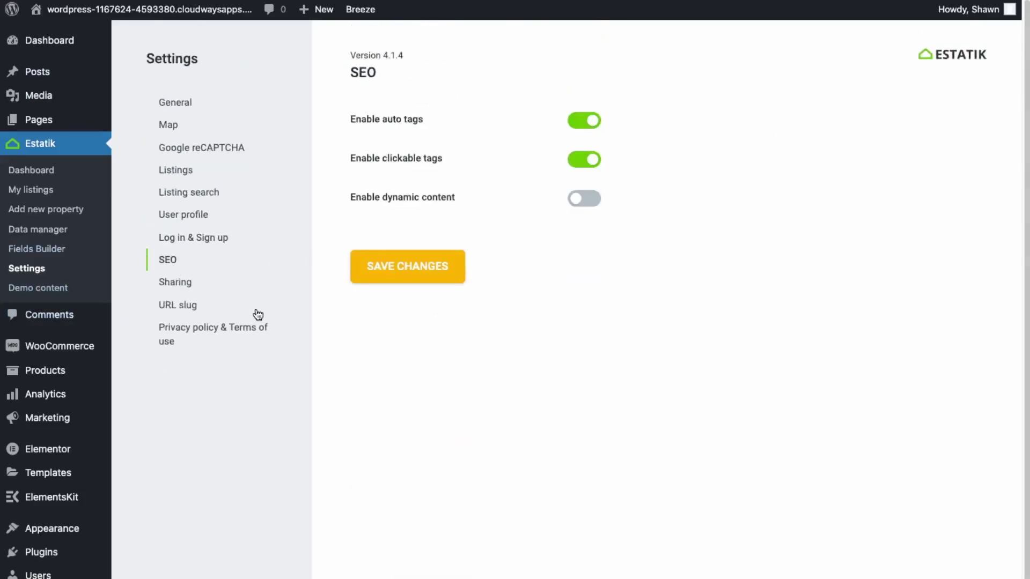
{"action": "left_click", "coordinate": [169, 283]}
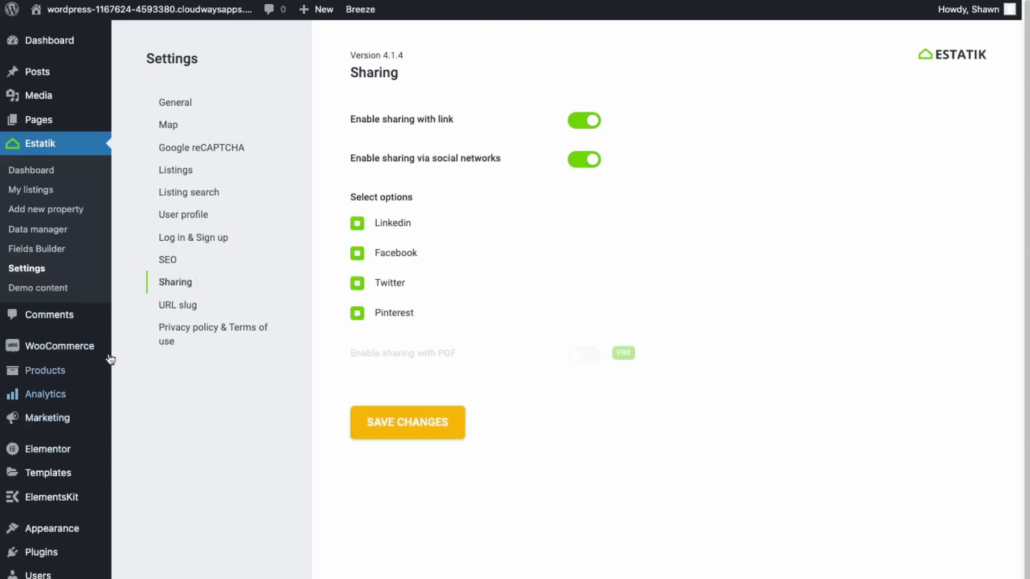
{"action": "left_click", "coordinate": [190, 304]}
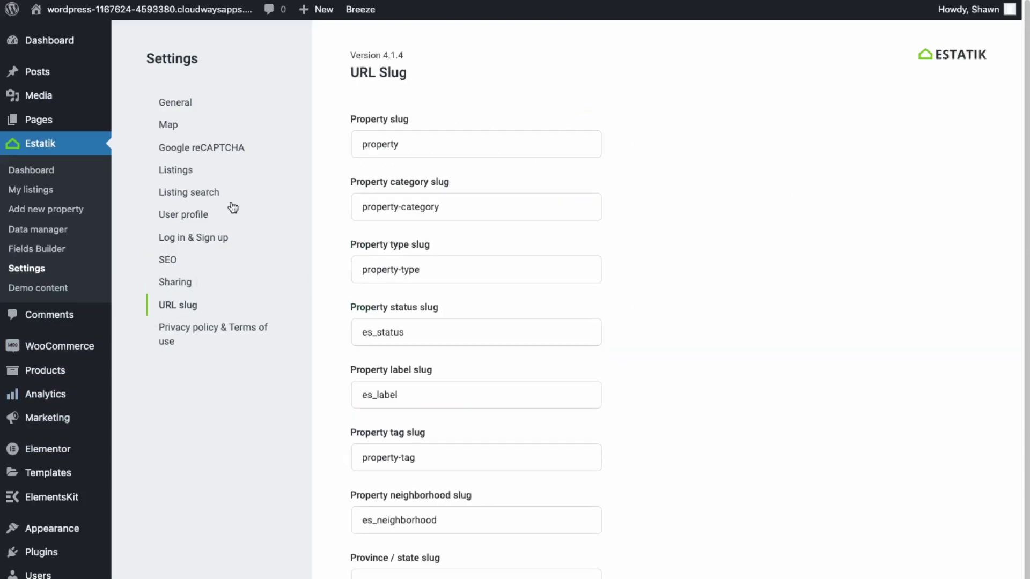
{"action": "left_click", "coordinate": [228, 349]}
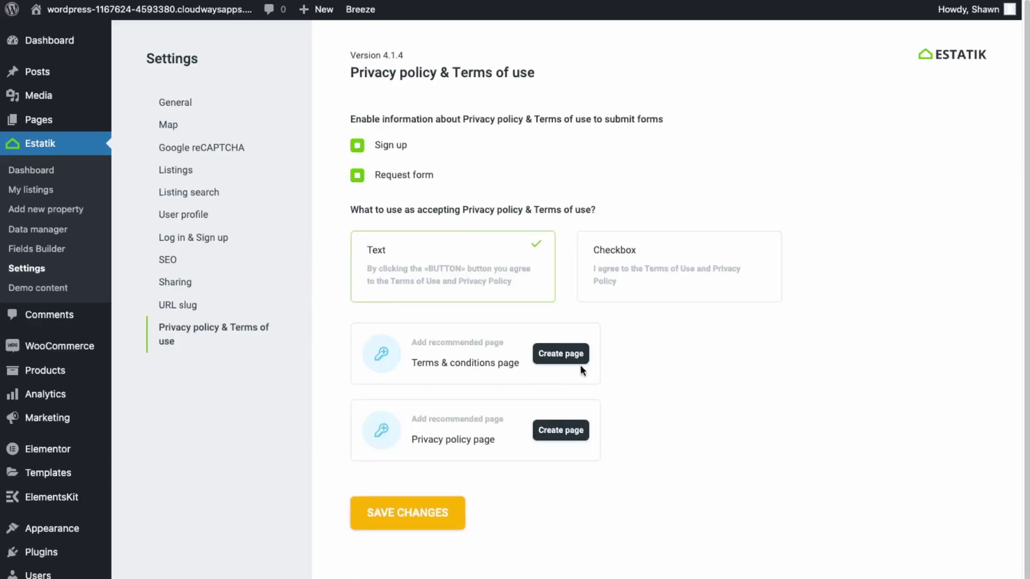
{"action": "left_click", "coordinate": [407, 525]}
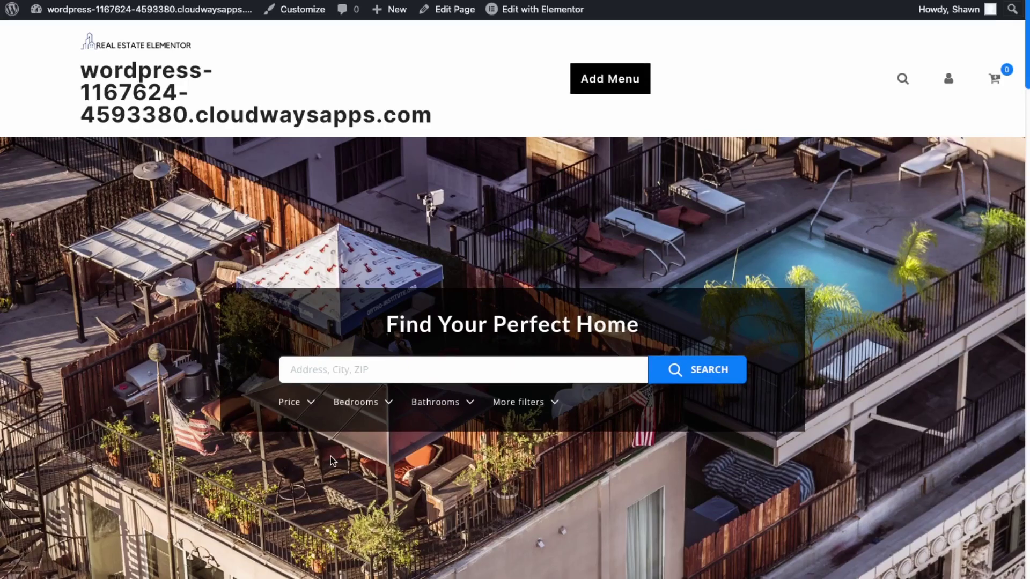
Step: Open the site's home page in the Elementor editor and select the Estatik Search widget in the hero section
{"action": "scroll", "coordinate": [330, 456], "scroll_direction": "down", "scroll_amount": 5}
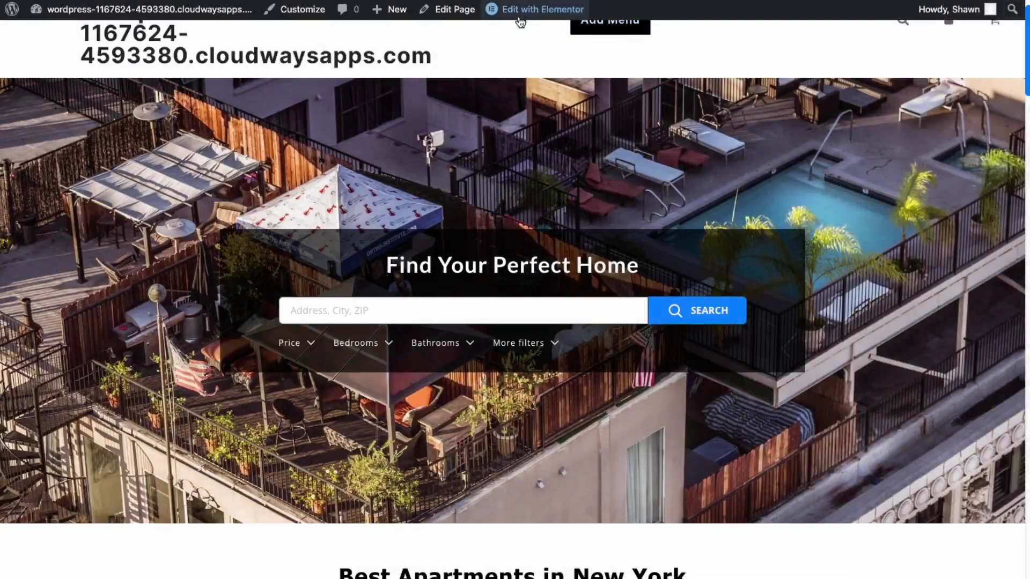
{"action": "mouse_move", "coordinate": [519, 20]}
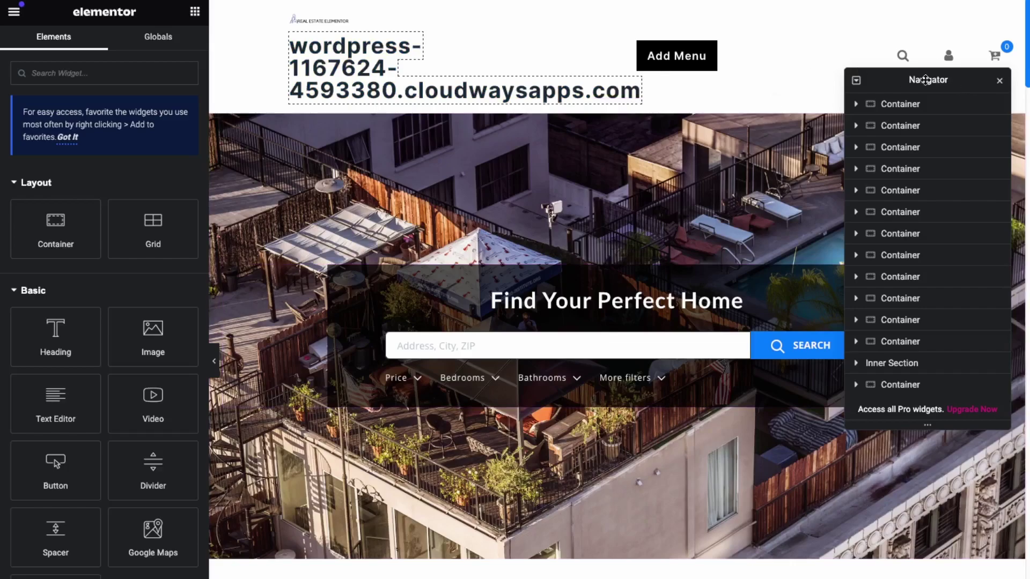
{"action": "left_click", "coordinate": [585, 306]}
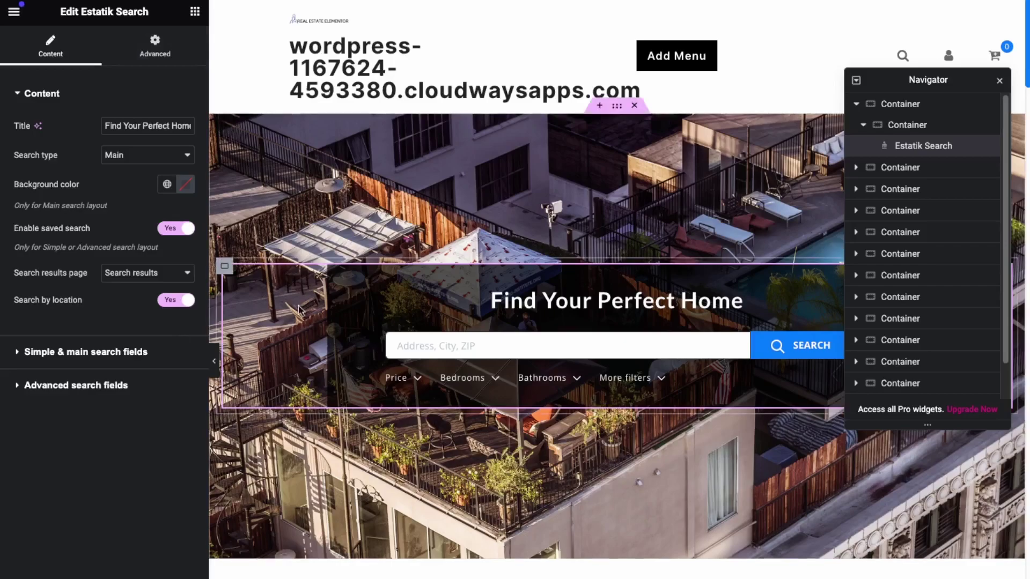
Step: Examine which fields the Estatik Search widget uses for its main, collapsed and advanced search filters
{"action": "left_click", "coordinate": [98, 352]}
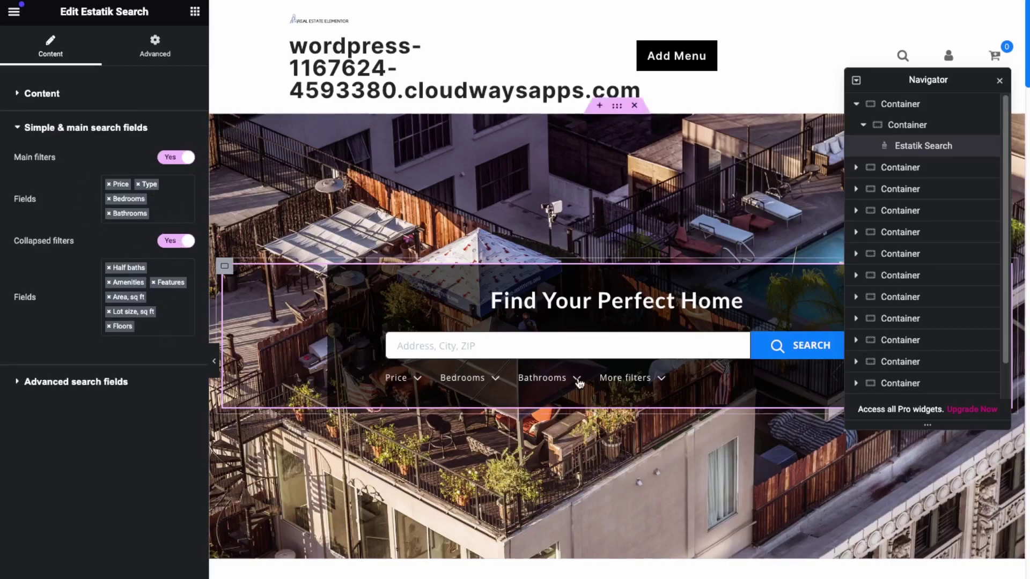
{"action": "left_click", "coordinate": [151, 331]}
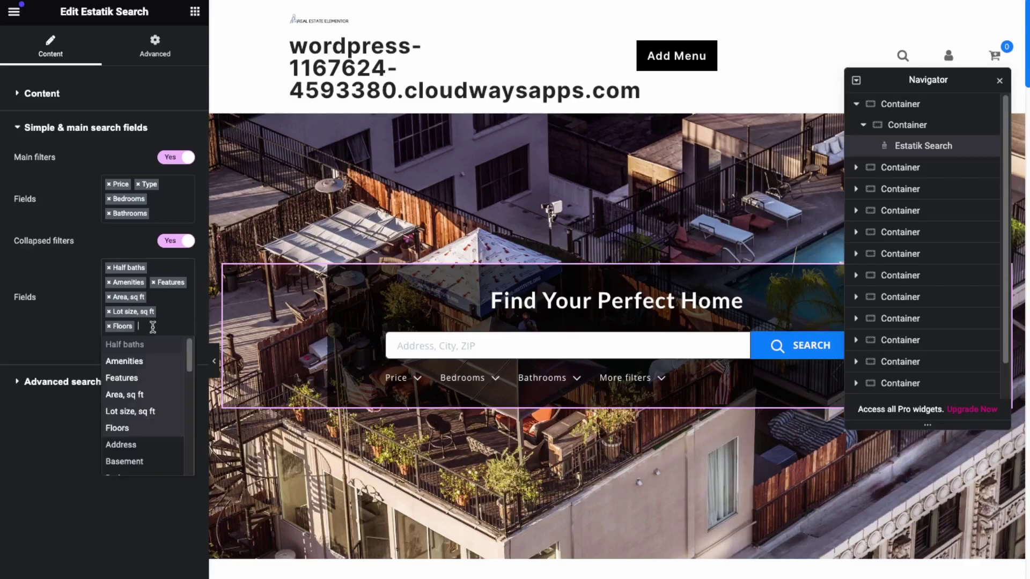
{"action": "scroll", "coordinate": [172, 402], "scroll_direction": "down", "scroll_amount": 2}
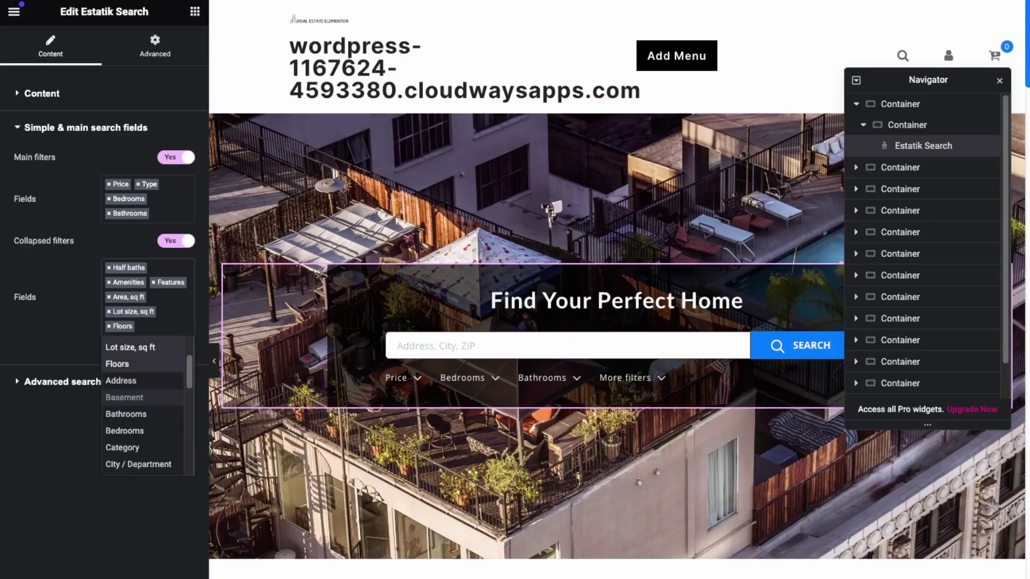
{"action": "left_click", "coordinate": [98, 404]}
{"action": "left_click", "coordinate": [107, 386]}
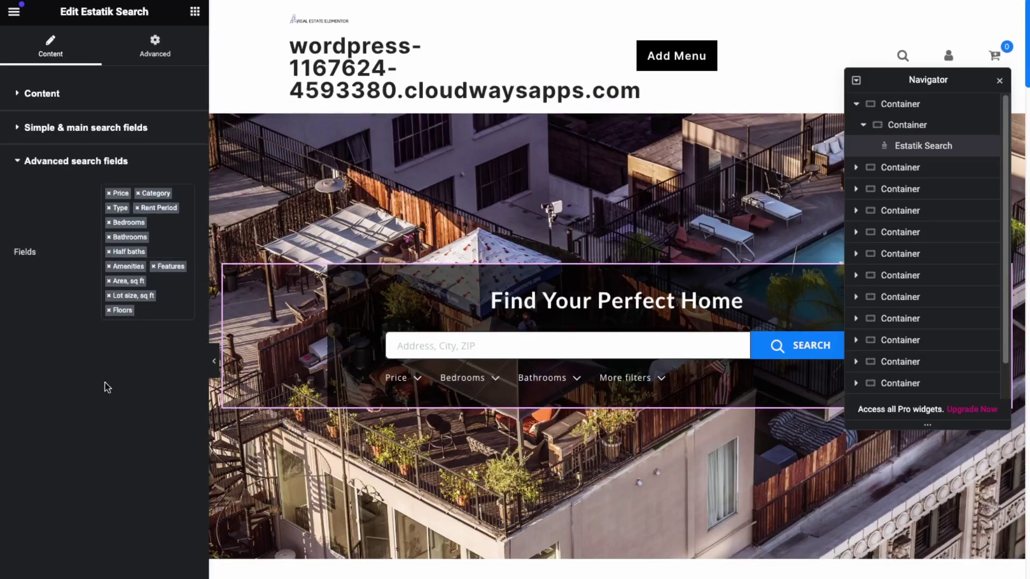
Step: Remove Floors from the Estatik Search widget's collapsed filter fields
{"action": "left_click", "coordinate": [60, 166]}
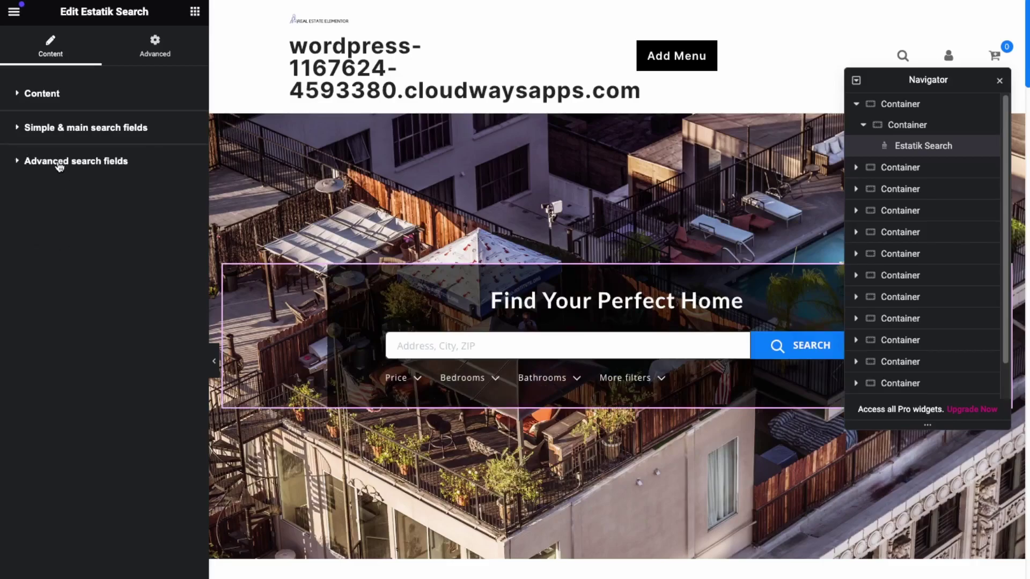
{"action": "left_click", "coordinate": [80, 162]}
{"action": "left_click", "coordinate": [79, 127]}
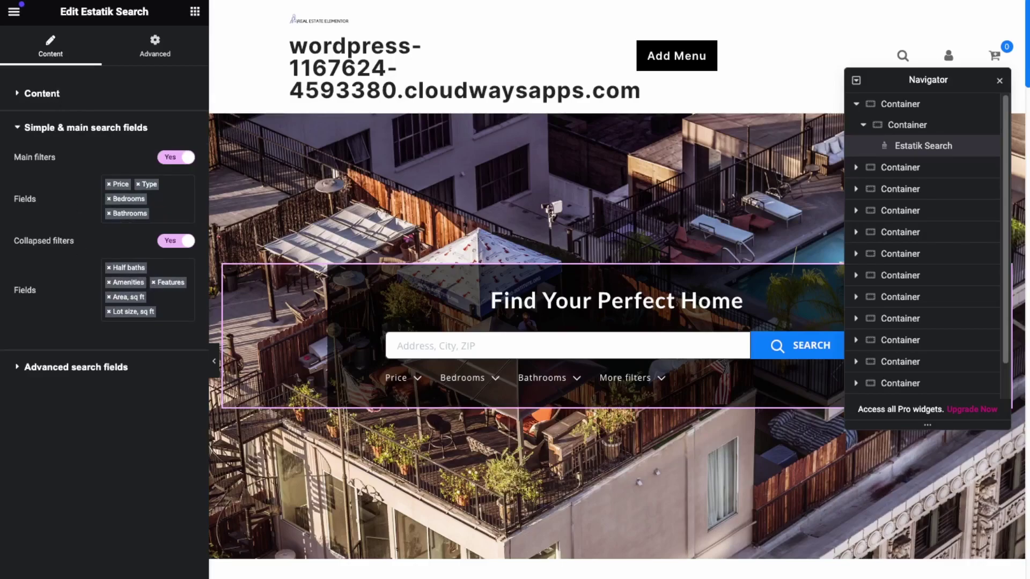
Step: Examine the slider settings and query filter of the Estatik Slider under the Best Apartments in New York heading
{"action": "scroll", "coordinate": [484, 467], "scroll_direction": "down", "scroll_amount": 5}
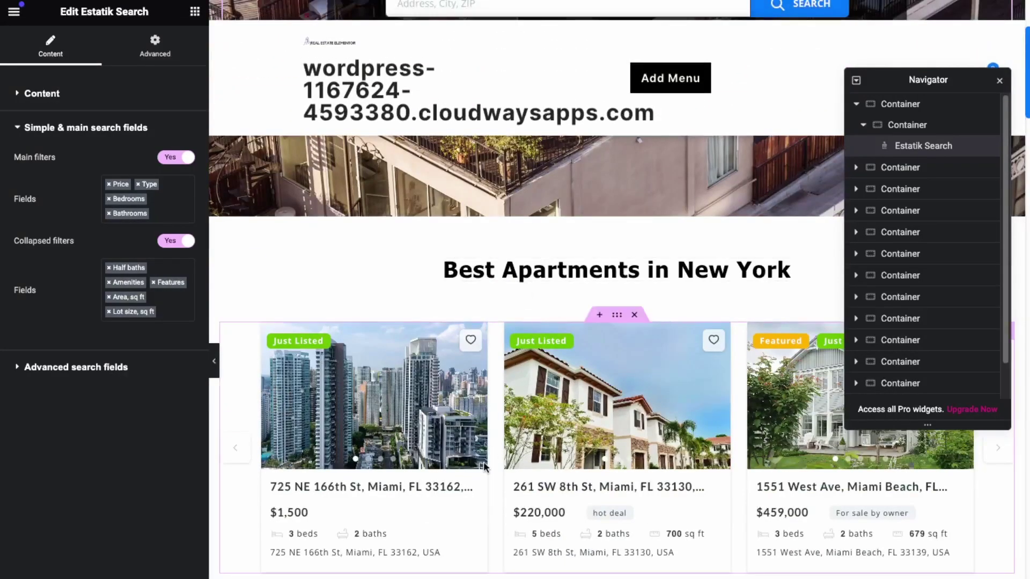
{"action": "left_click", "coordinate": [484, 468]}
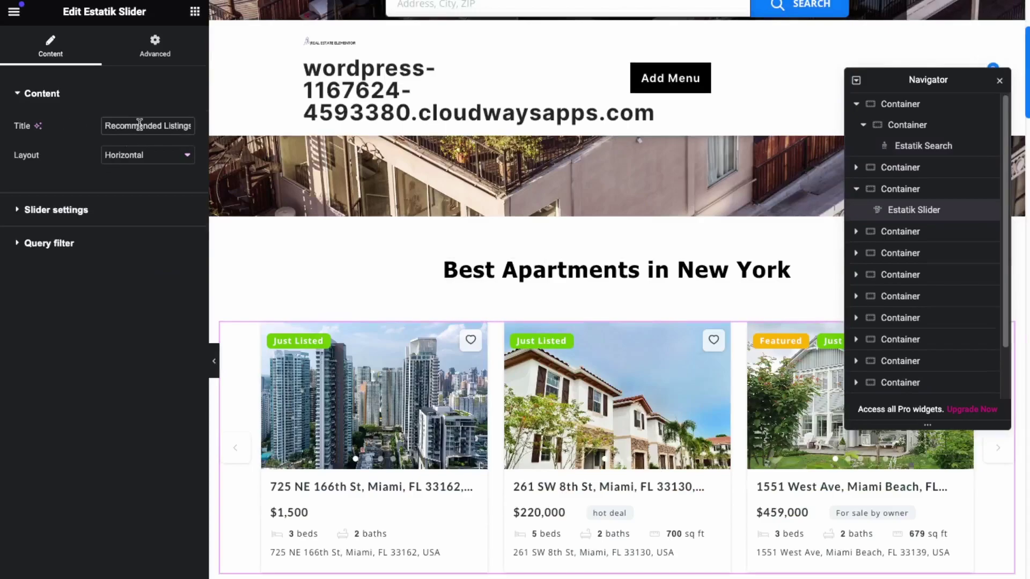
{"action": "left_click", "coordinate": [62, 204]}
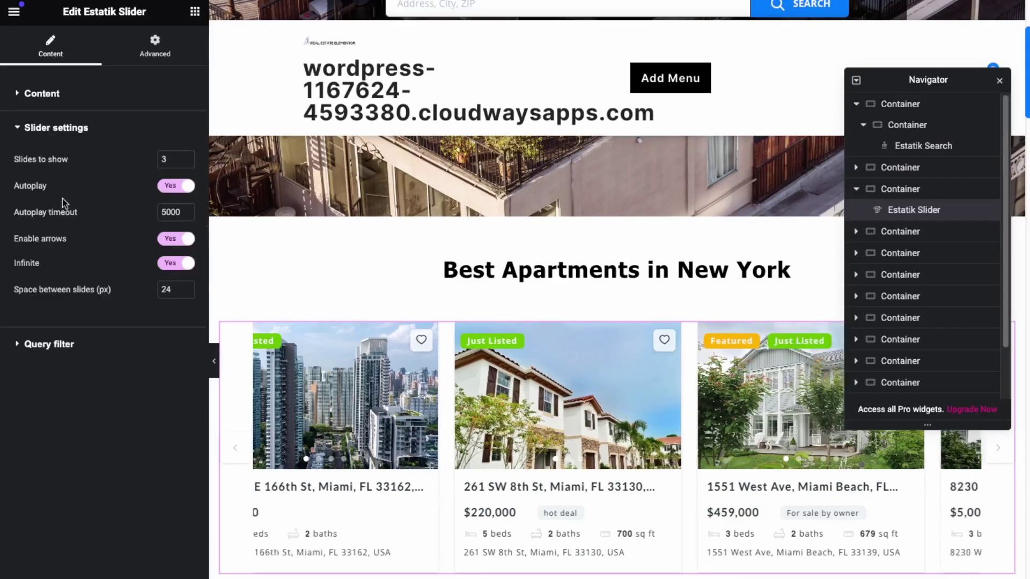
{"action": "left_click", "coordinate": [78, 348]}
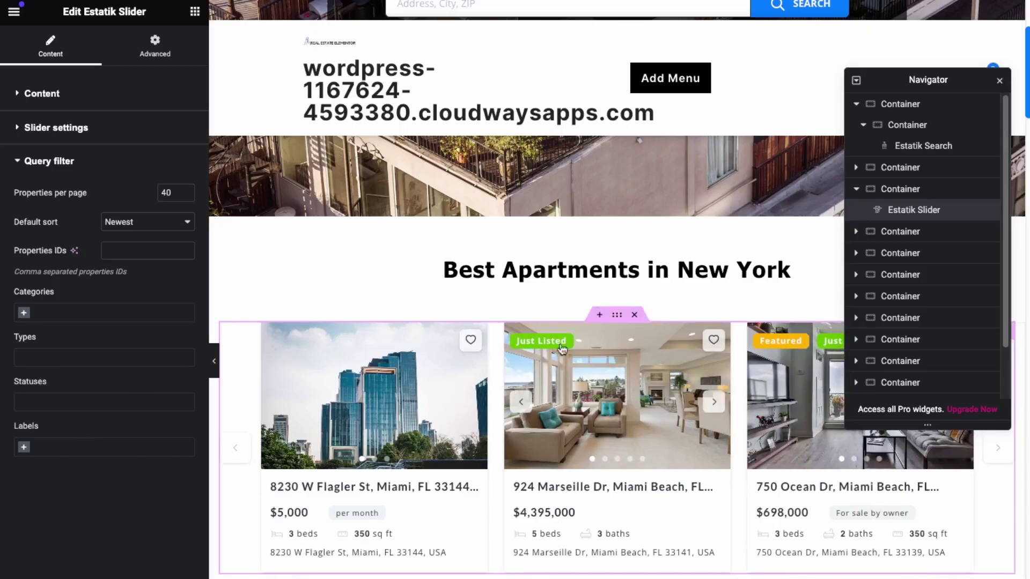
{"action": "scroll", "coordinate": [611, 354], "scroll_direction": "down", "scroll_amount": 3}
{"action": "scroll", "coordinate": [611, 322], "scroll_direction": "up", "scroll_amount": 2}
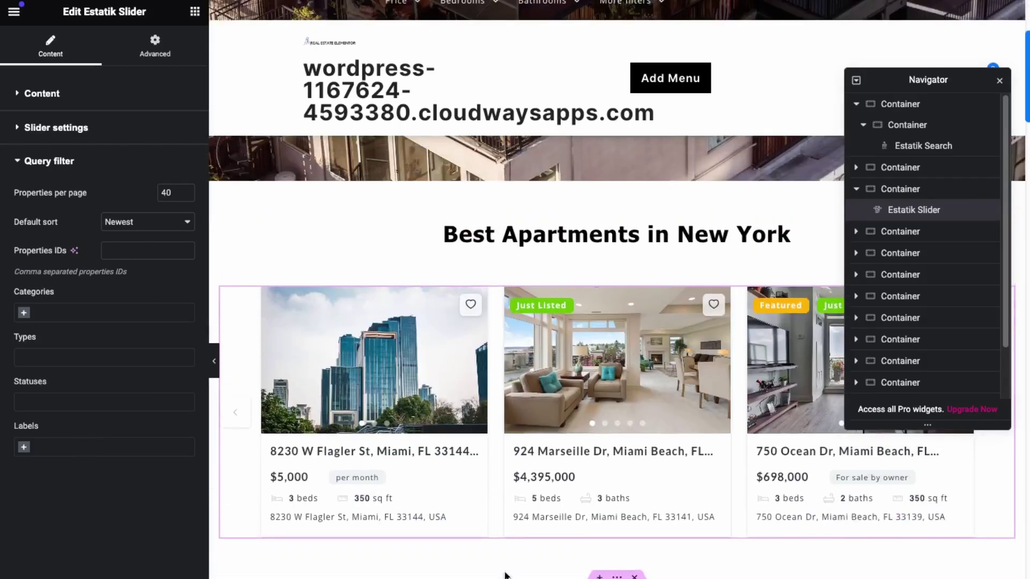
Step: Add a second Estatik Slider widget below the existing one in the Best Apartments in New York section
{"action": "left_click", "coordinate": [194, 12]}
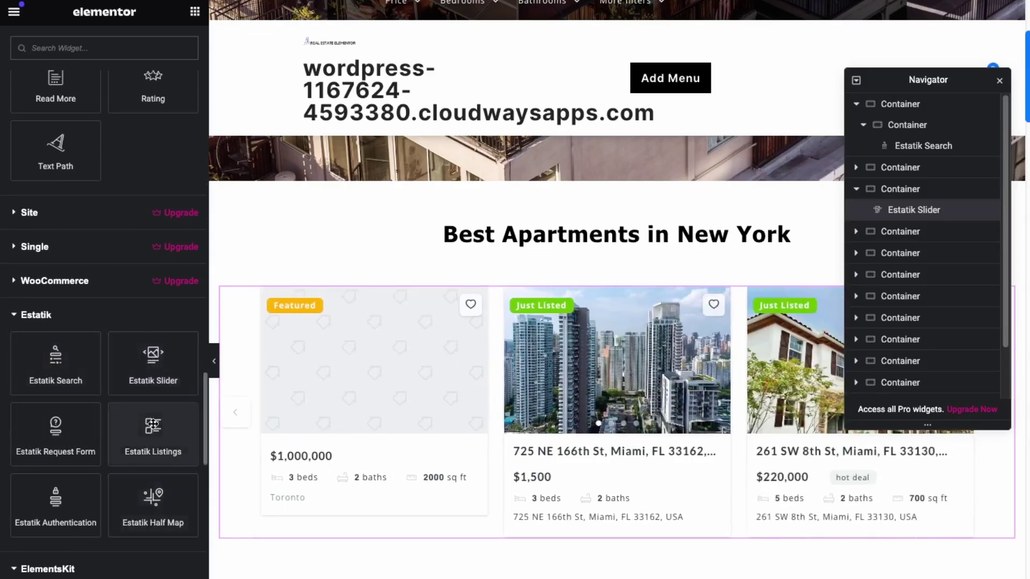
{"action": "left_click_drag", "start_coordinate": [154, 369], "coordinate": [469, 540]}
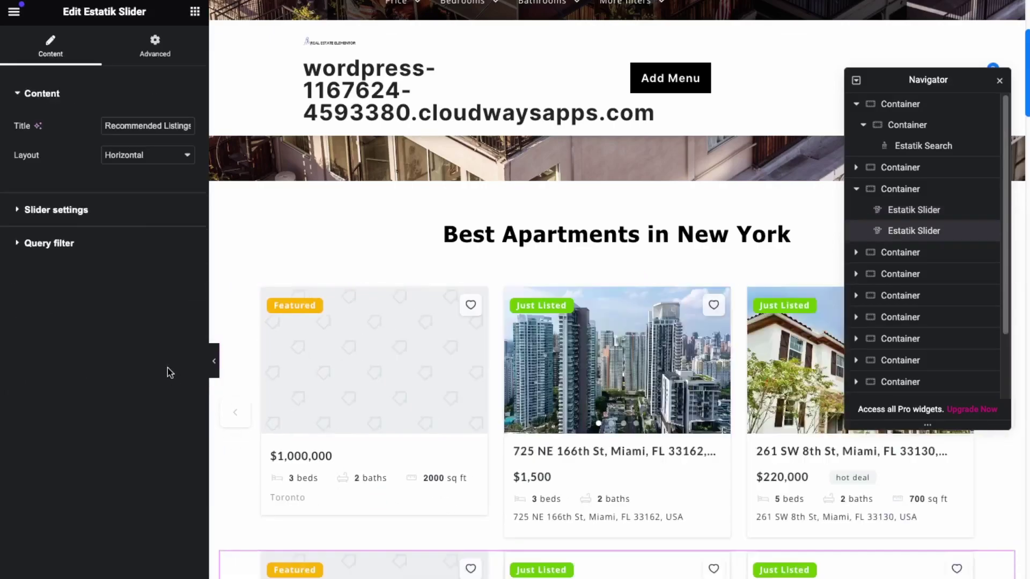
{"action": "scroll", "coordinate": [402, 563], "scroll_direction": "down", "scroll_amount": 2}
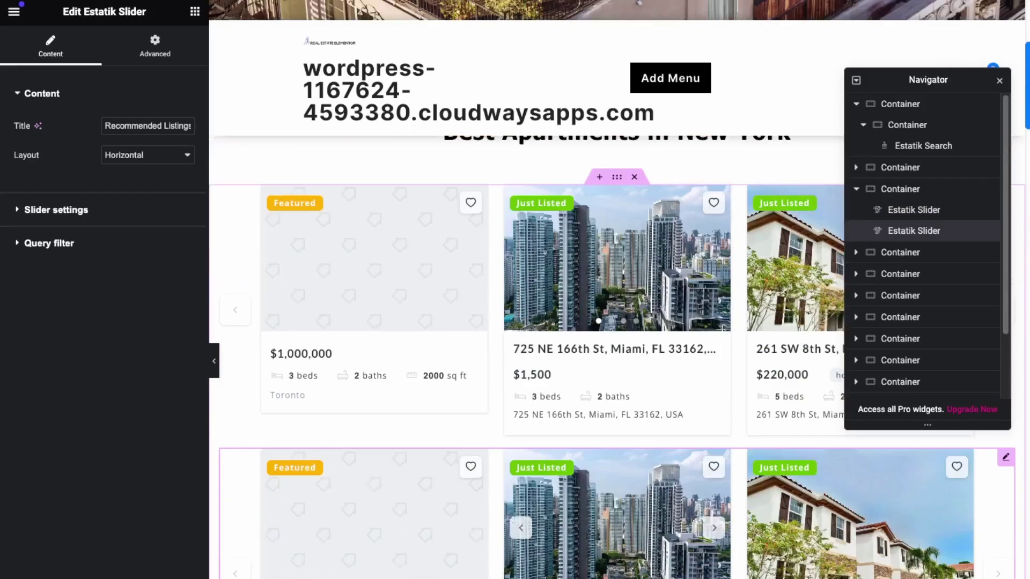
Step: Filter the new Estatik Slider's query to the category toronto and check its slider settings
{"action": "left_click", "coordinate": [49, 244]}
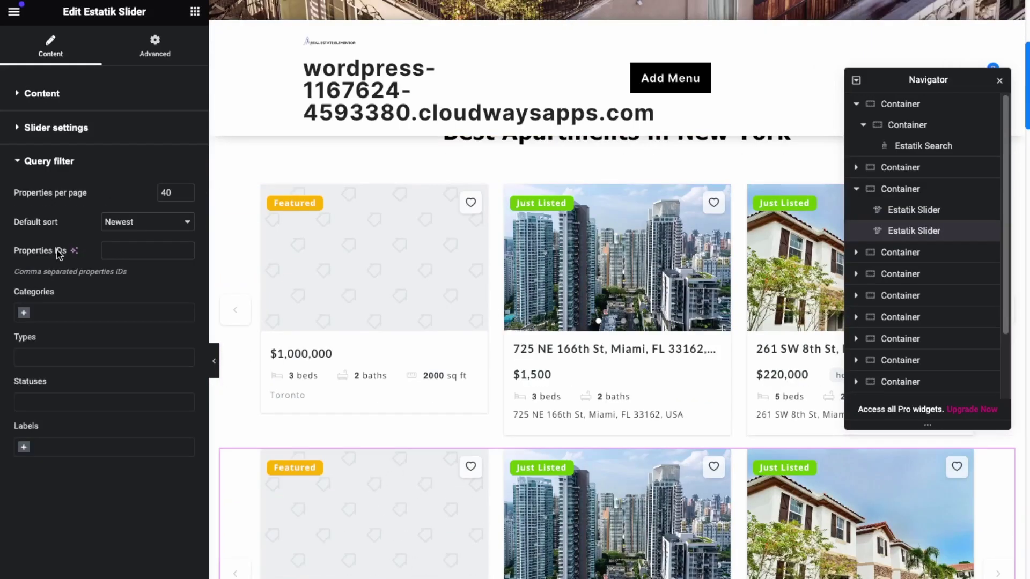
{"action": "left_click", "coordinate": [23, 313]}
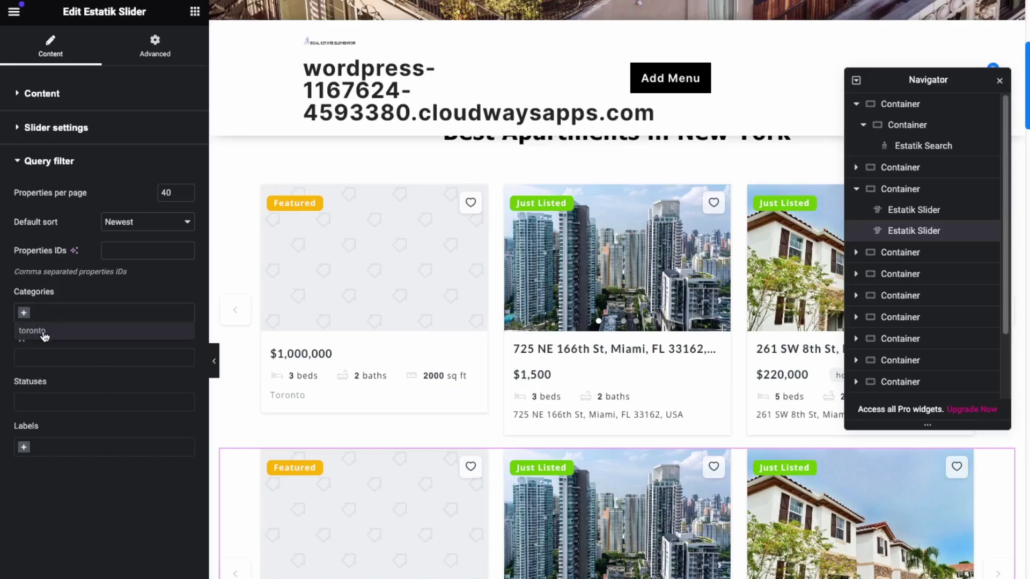
{"action": "left_click", "coordinate": [42, 332]}
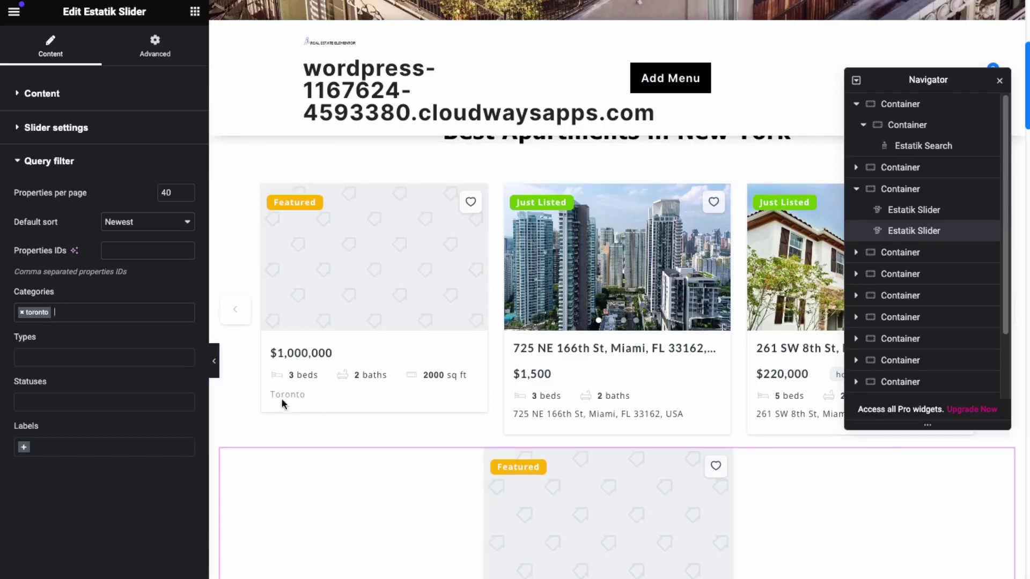
{"action": "left_click", "coordinate": [59, 137]}
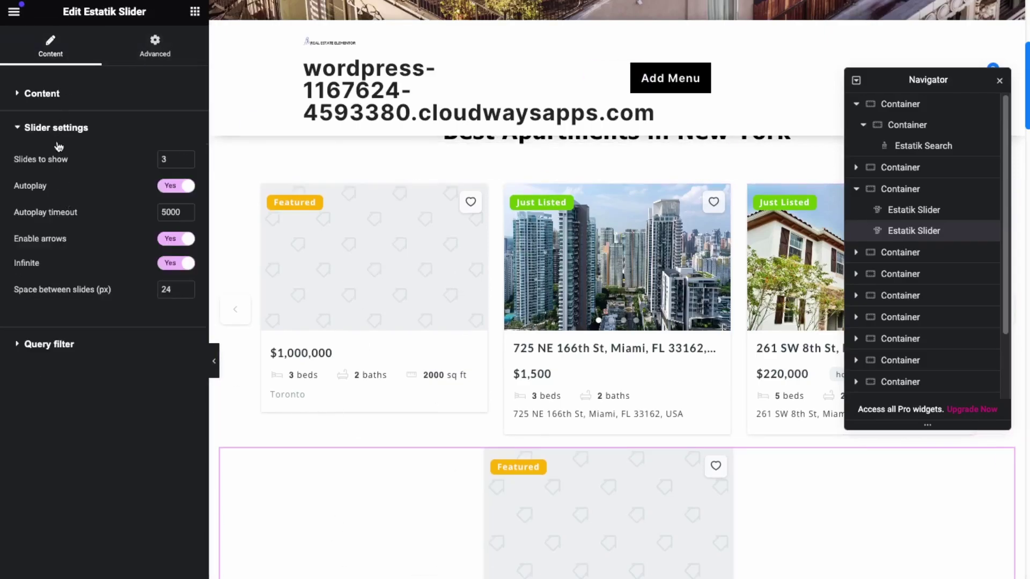
{"action": "left_click", "coordinate": [67, 128]}
{"action": "left_click", "coordinate": [68, 163]}
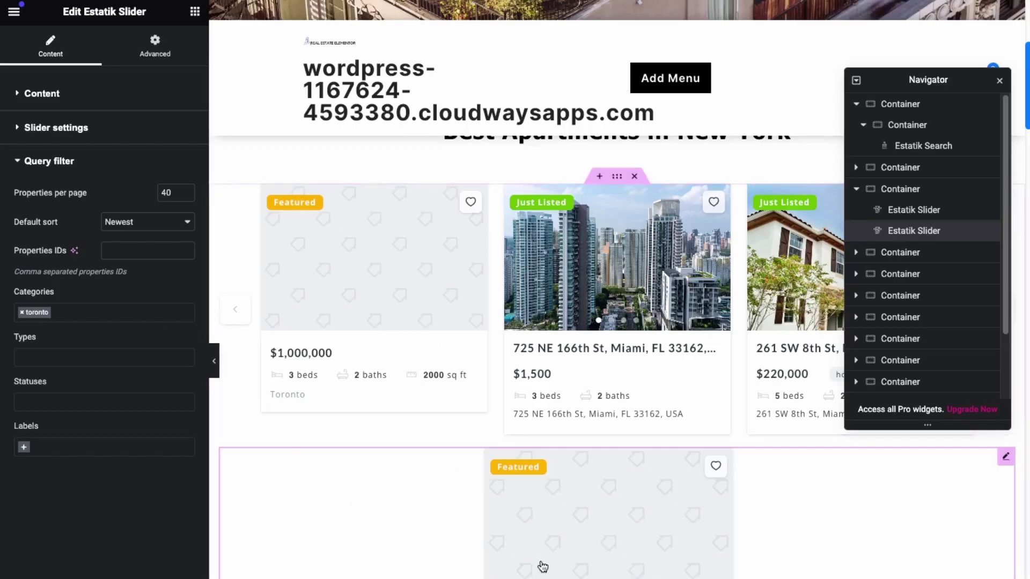
Step: Select the Estatik Request Form widget in the Request Form section and review its content and email settings
{"action": "scroll", "coordinate": [324, 423], "scroll_direction": "down", "scroll_amount": 15}
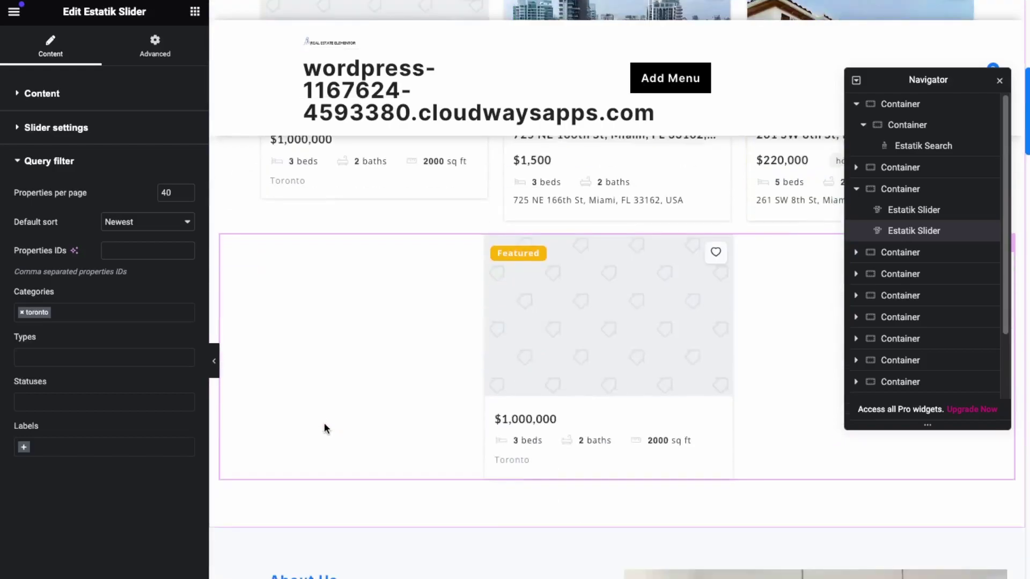
{"action": "scroll", "coordinate": [327, 429], "scroll_direction": "down", "scroll_amount": 3}
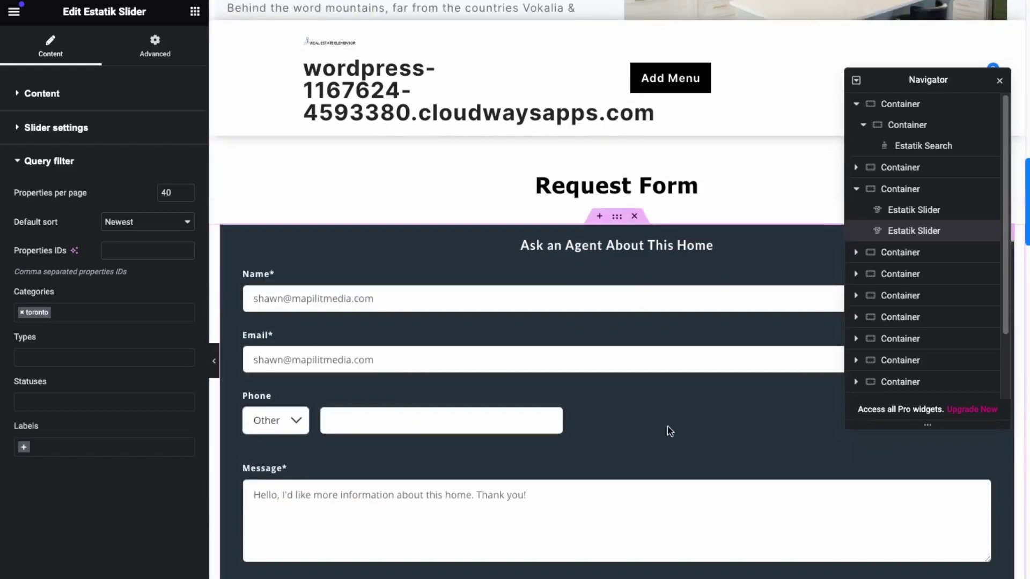
{"action": "left_click", "coordinate": [687, 396]}
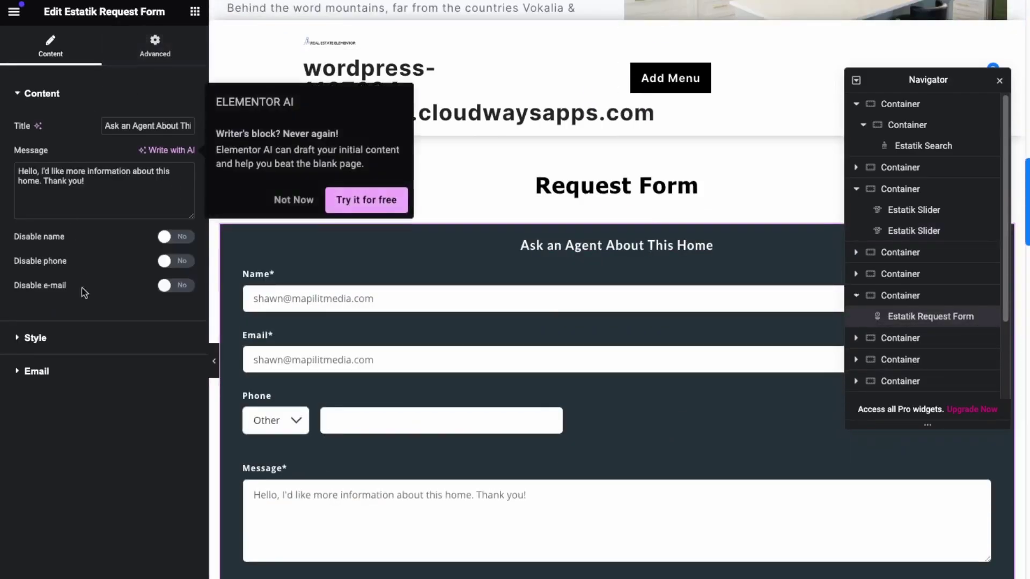
{"action": "left_click", "coordinate": [36, 337]}
{"action": "left_click", "coordinate": [36, 244]}
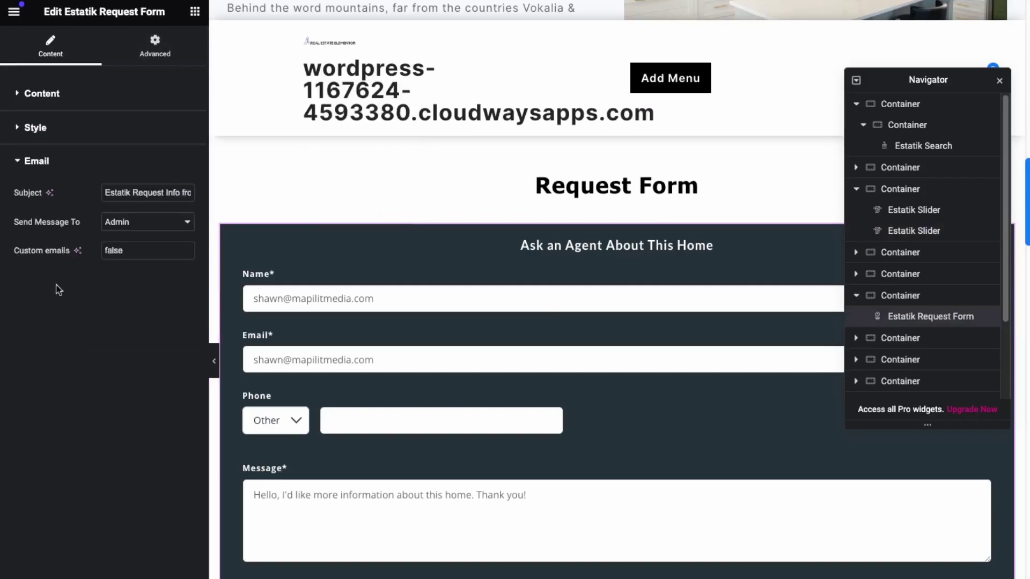
{"action": "left_click", "coordinate": [85, 99]}
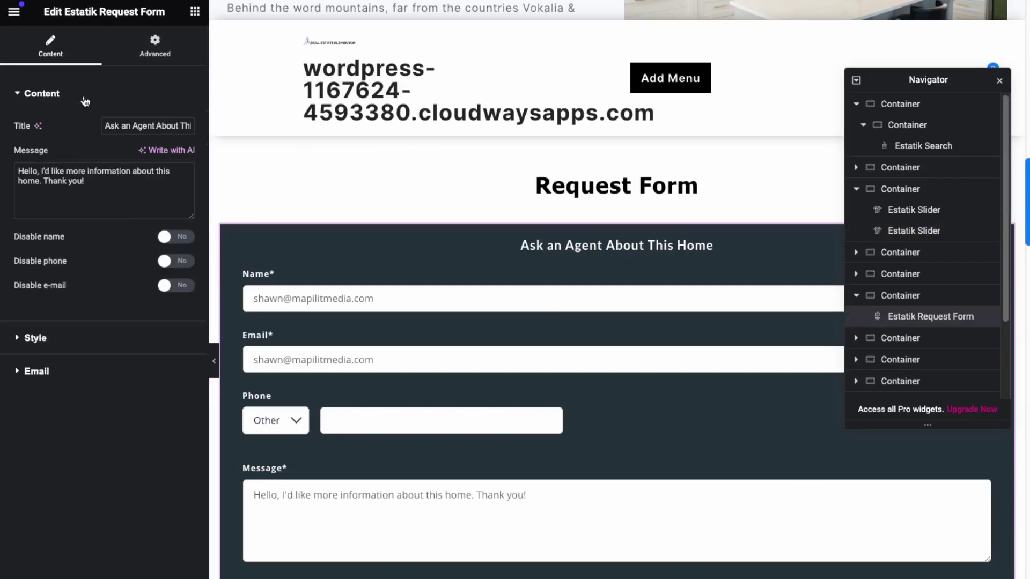